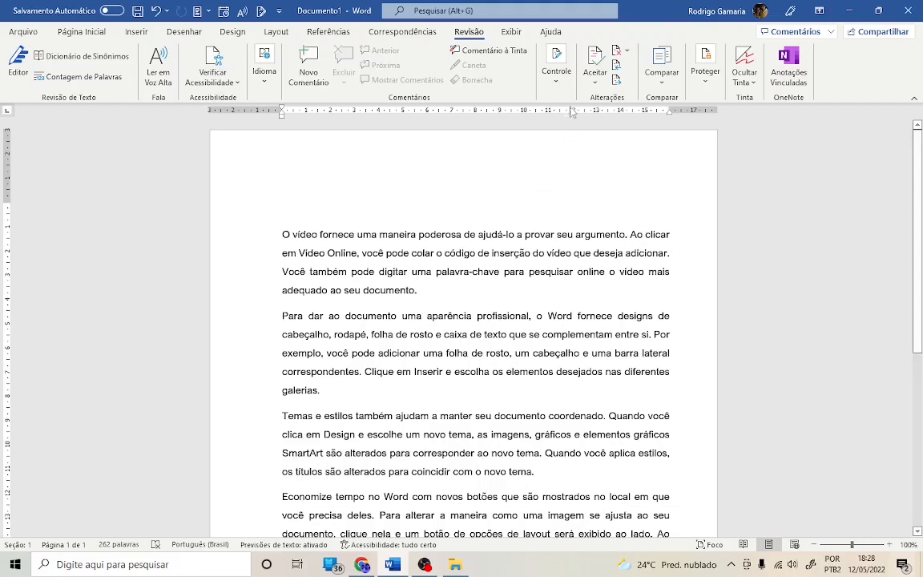
{"action": "left_click", "coordinate": [558, 84]}
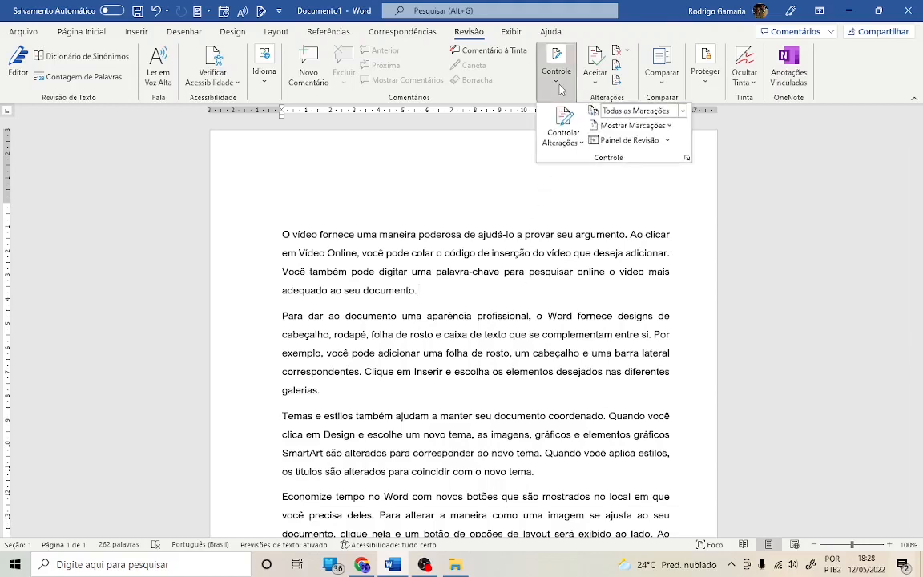
{"action": "left_click", "coordinate": [560, 88]}
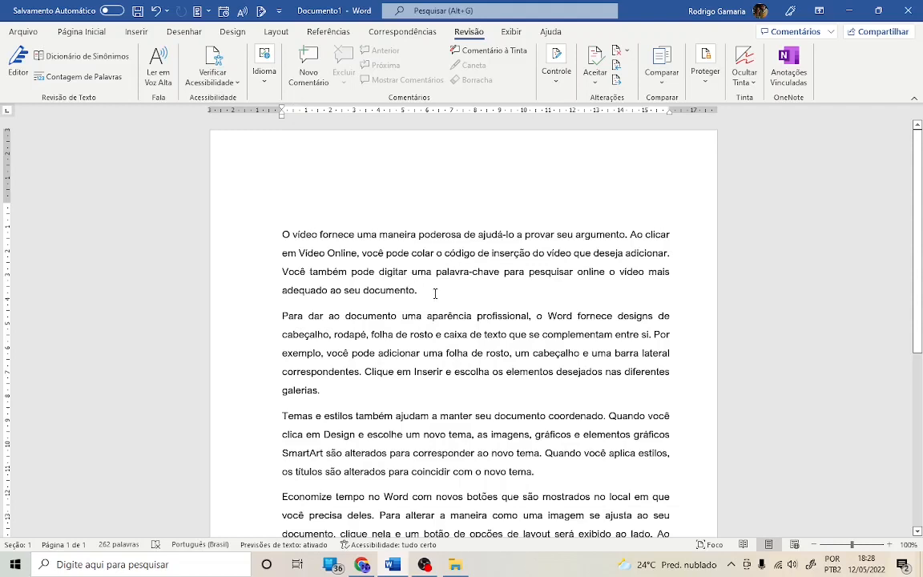
{"action": "left_click", "coordinate": [559, 88]}
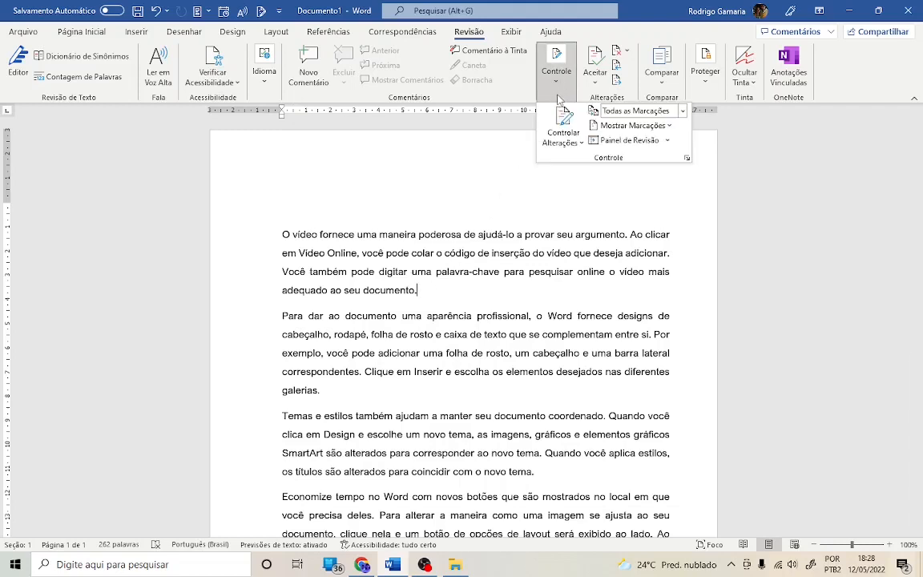
{"action": "left_click", "coordinate": [560, 89]}
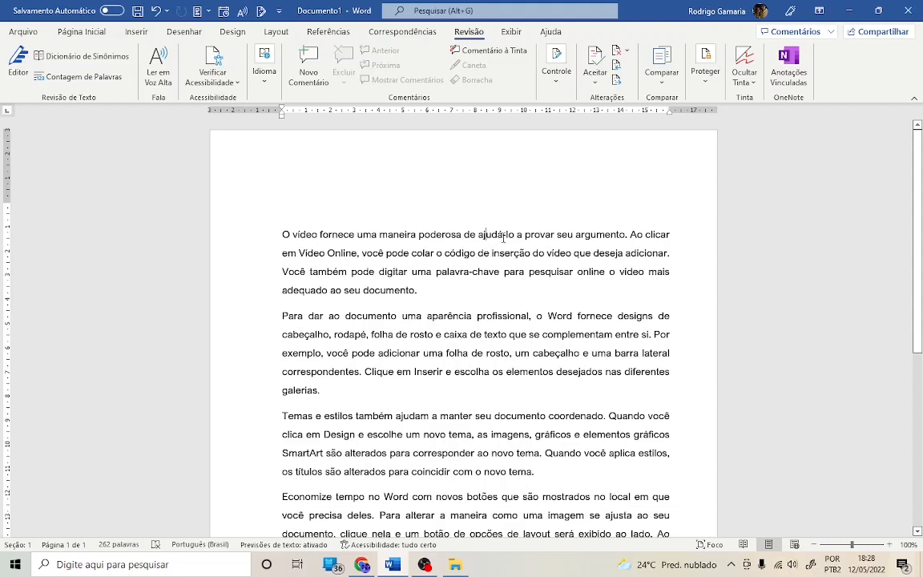
{"action": "left_click", "coordinate": [444, 252]}
{"action": "left_click", "coordinate": [285, 235]}
{"action": "left_click", "coordinate": [432, 299]}
{"action": "left_click", "coordinate": [29, 32]}
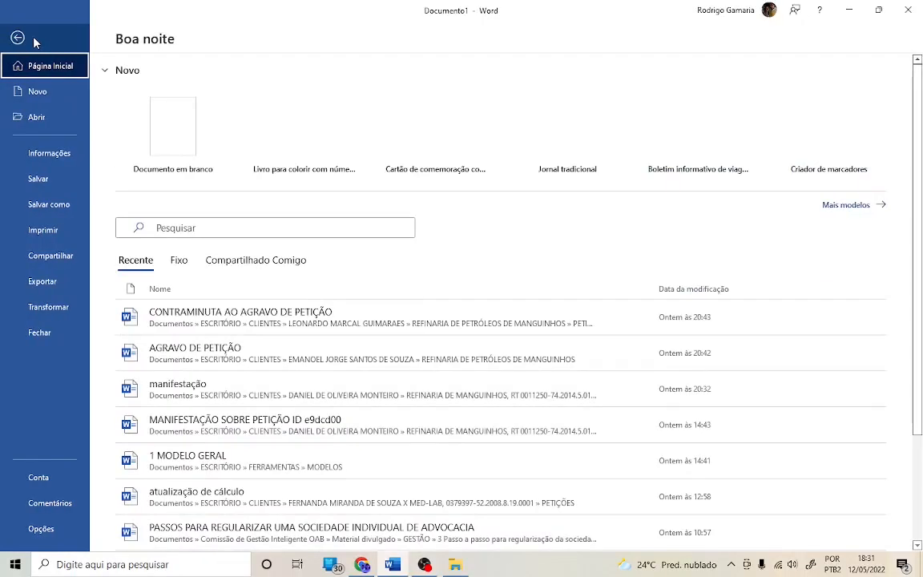
{"action": "left_click", "coordinate": [13, 38]}
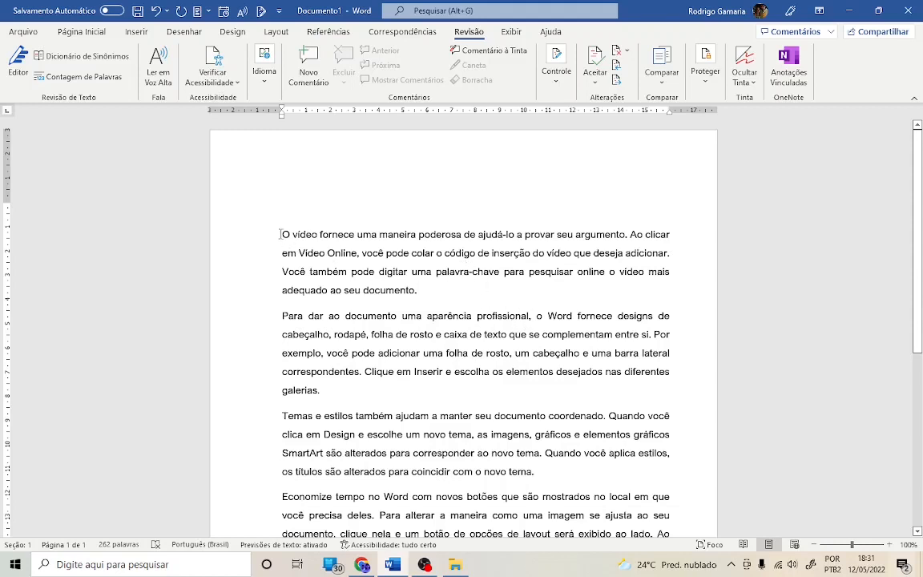
- Turn on Track Changes for the document
{"action": "left_click_drag", "start_coordinate": [280, 234], "coordinate": [419, 296]}
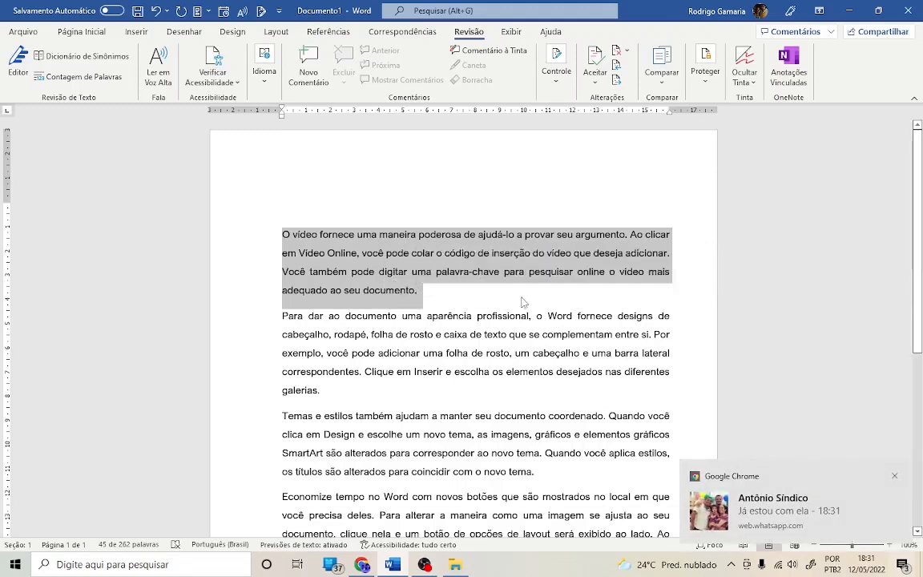
{"action": "left_click", "coordinate": [522, 295]}
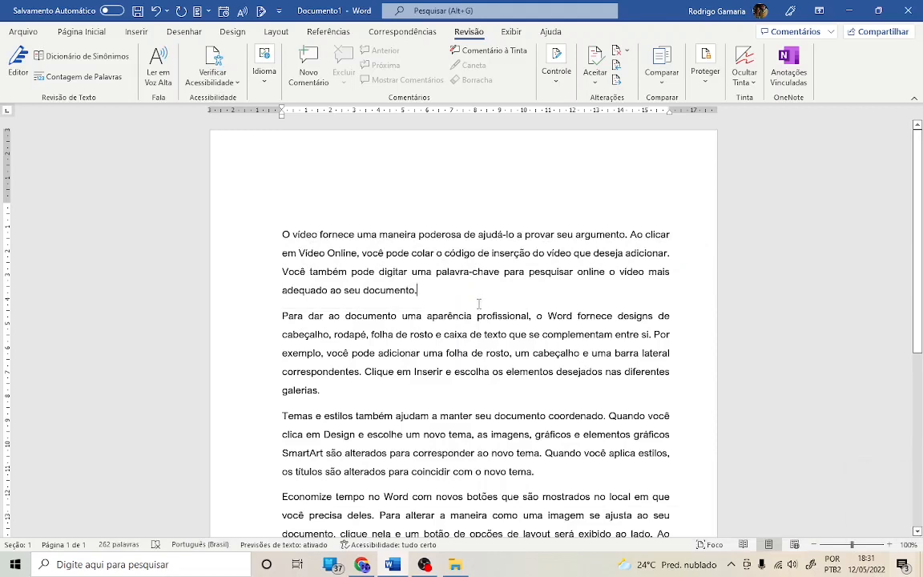
{"action": "left_click", "coordinate": [557, 86]}
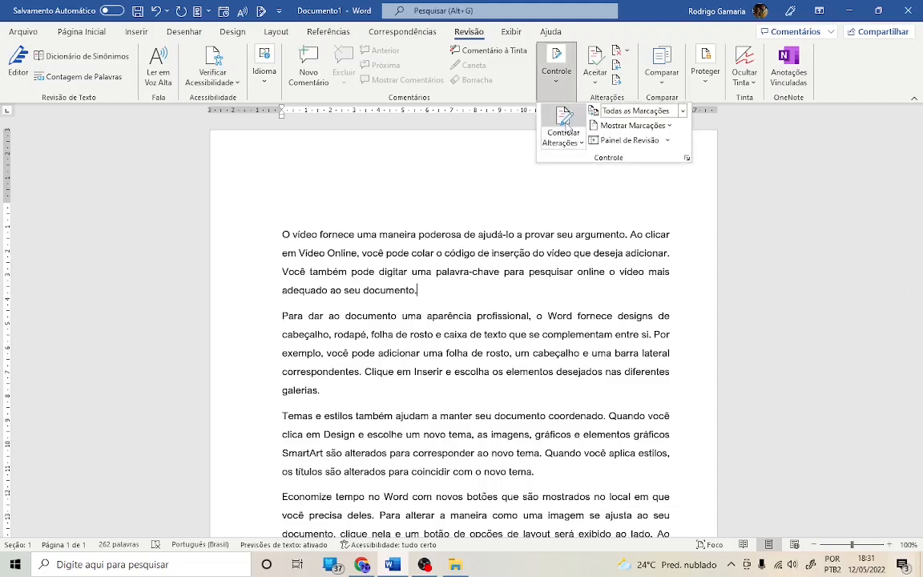
{"action": "left_click", "coordinate": [563, 121]}
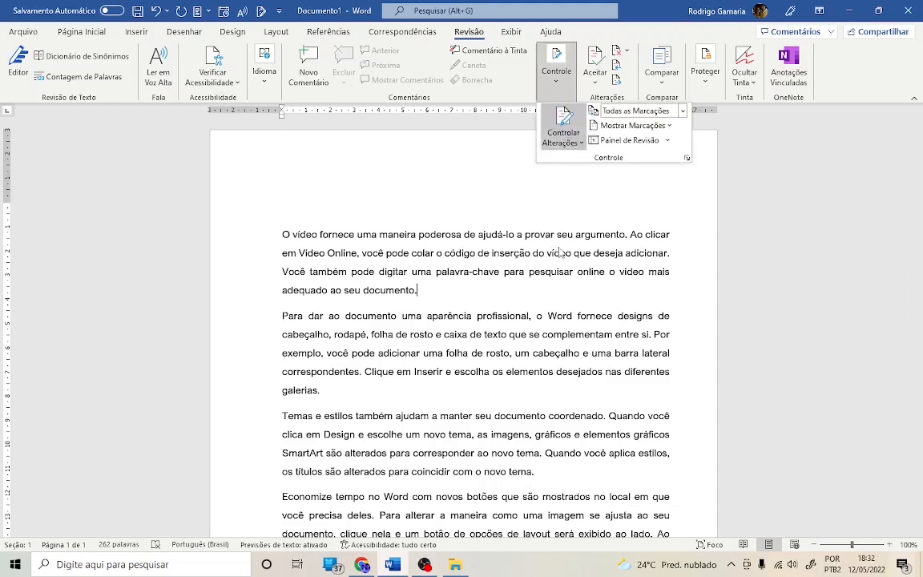
{"action": "left_click", "coordinate": [559, 215]}
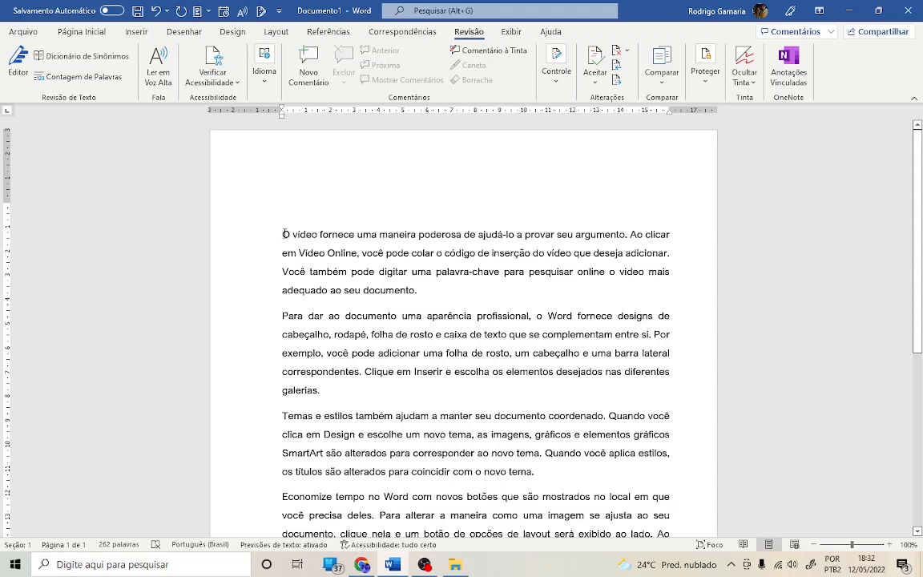
- Delete the entire first paragraph with changes being tracked
{"action": "left_click_drag", "start_coordinate": [282, 233], "coordinate": [391, 296]}
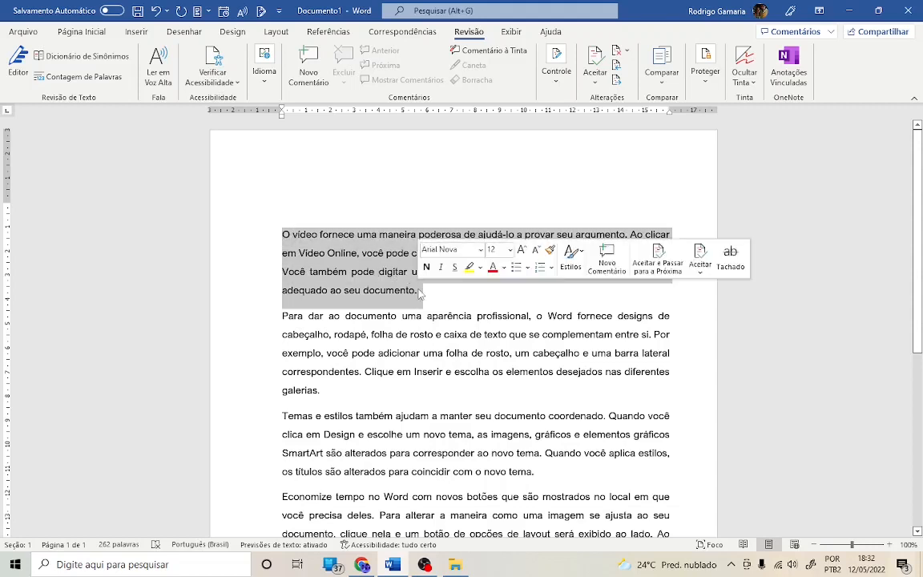
{"action": "key", "text": "Delete"}
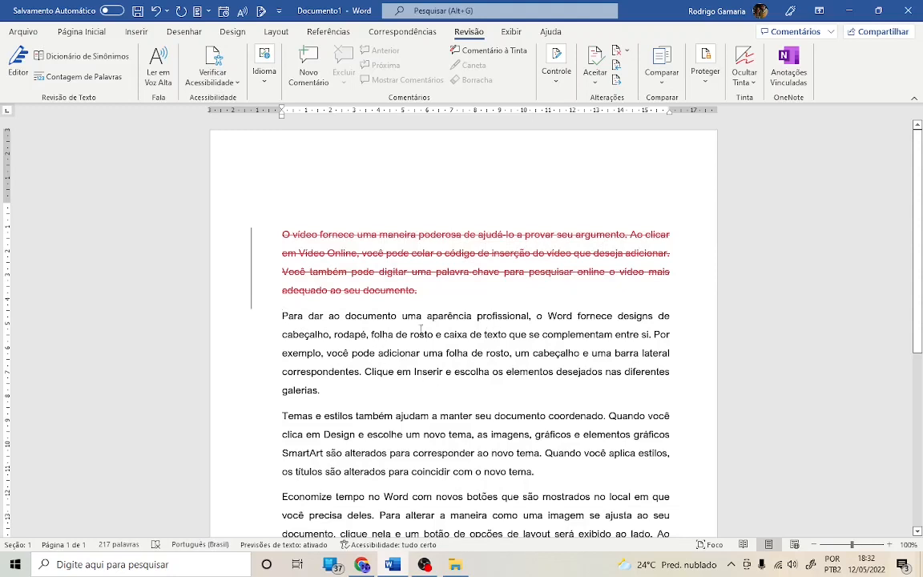
- Add a new paragraph after the deleted one and generate sample text with =rand(1)
{"action": "left_click", "coordinate": [440, 294]}
{"action": "key", "text": "Return"}
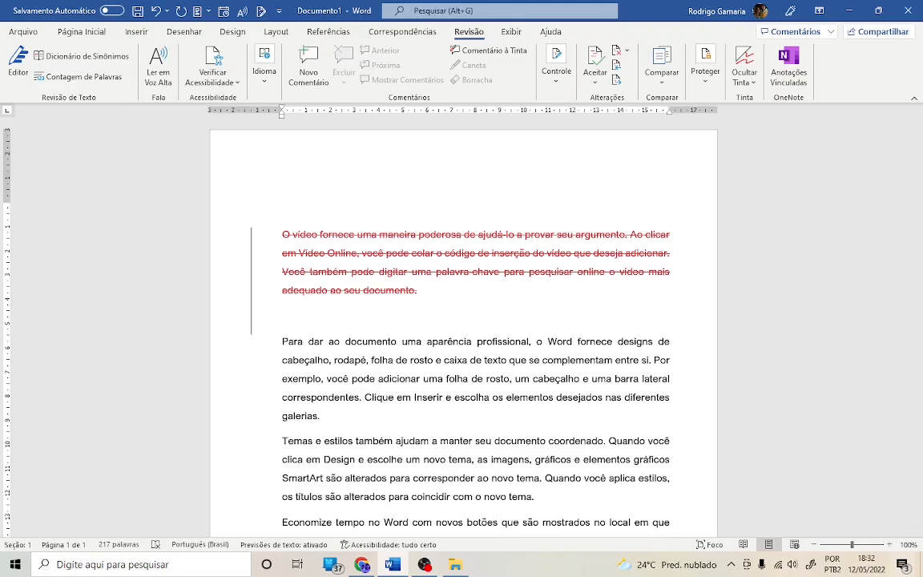
{"action": "type", "text": "E"}
{"action": "type", "text": "rand("}
{"action": "type", "text": "1)"}
{"action": "key", "text": "Return"}
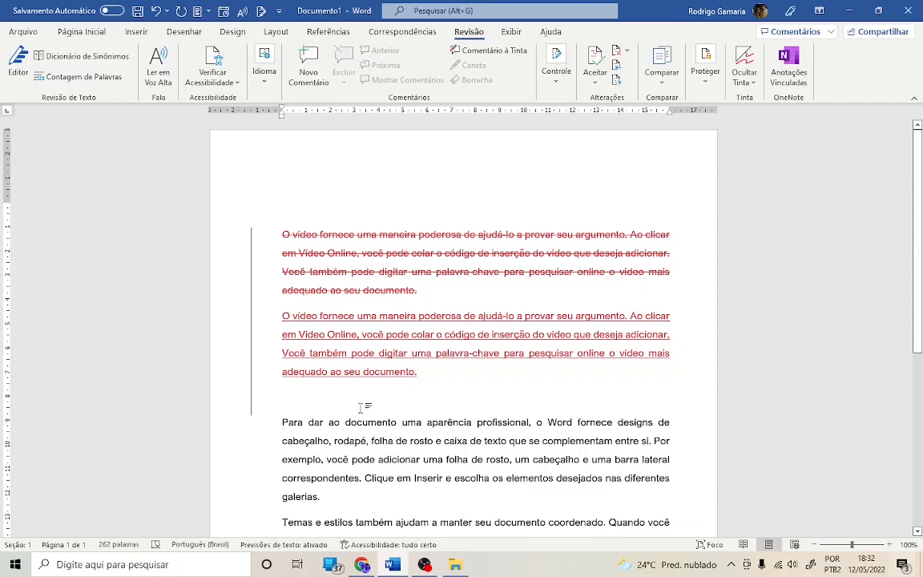
- Switch the revision display between all markup and simple markup, ending on simple markup
{"action": "left_click", "coordinate": [391, 410]}
{"action": "left_click", "coordinate": [252, 297]}
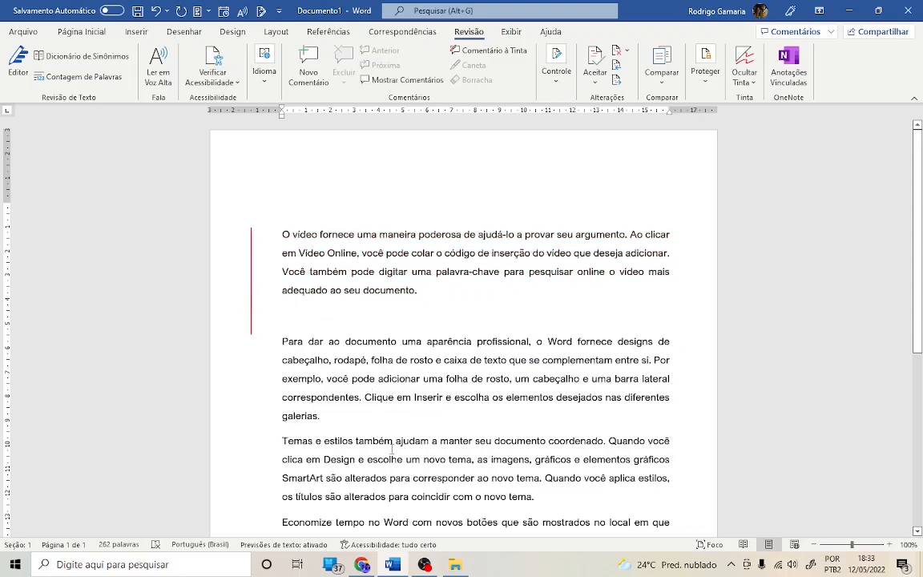
{"action": "left_click", "coordinate": [254, 266]}
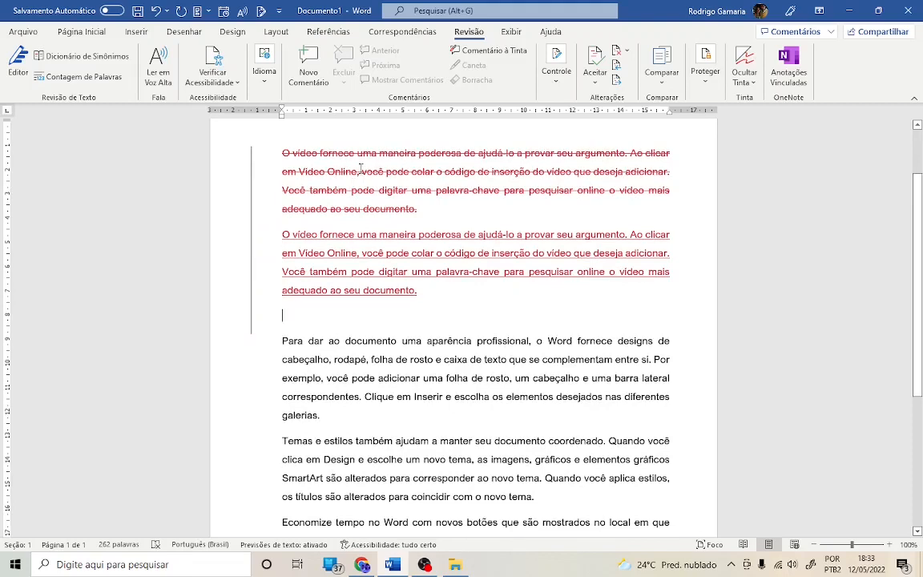
{"action": "scroll", "coordinate": [449, 221], "scroll_direction": "up", "scroll_amount": 2}
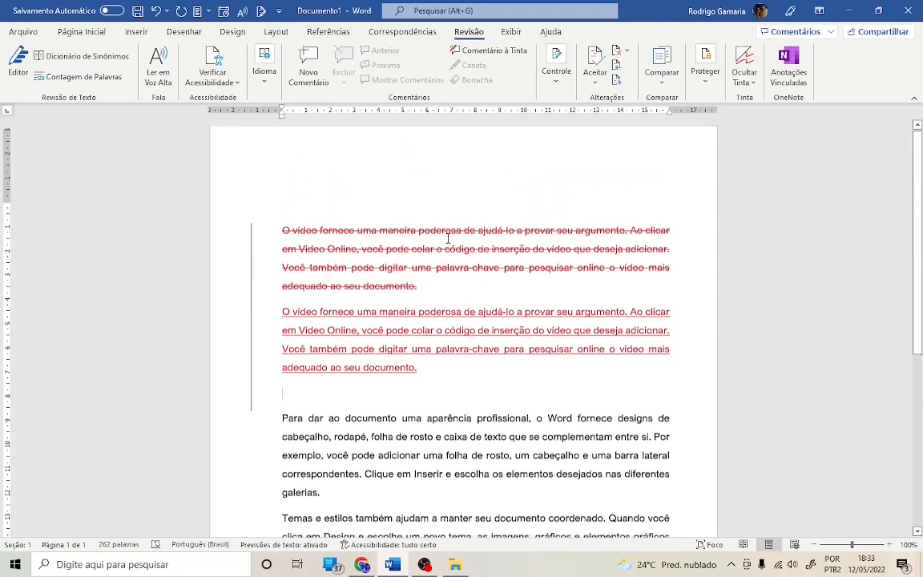
{"action": "left_click", "coordinate": [253, 296]}
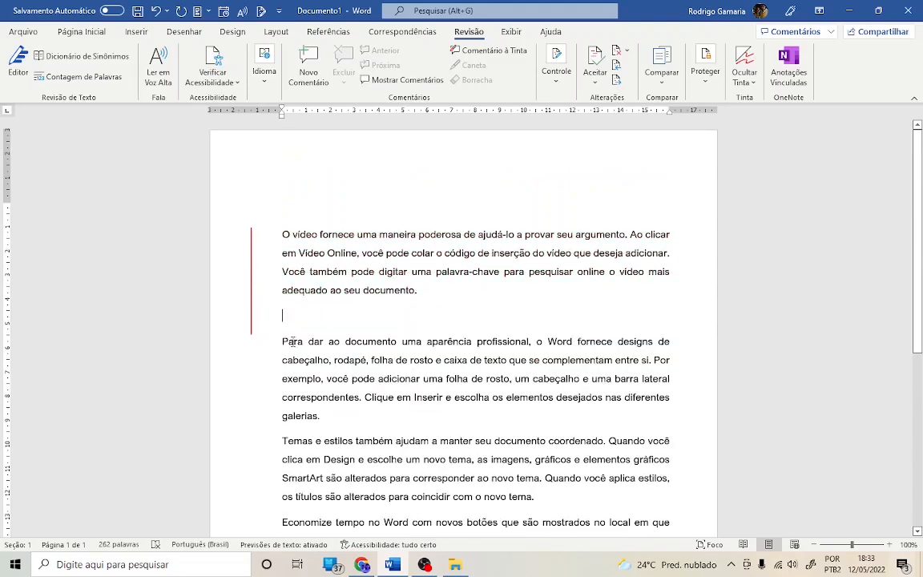
{"action": "scroll", "coordinate": [494, 382], "scroll_direction": "down", "scroll_amount": 1}
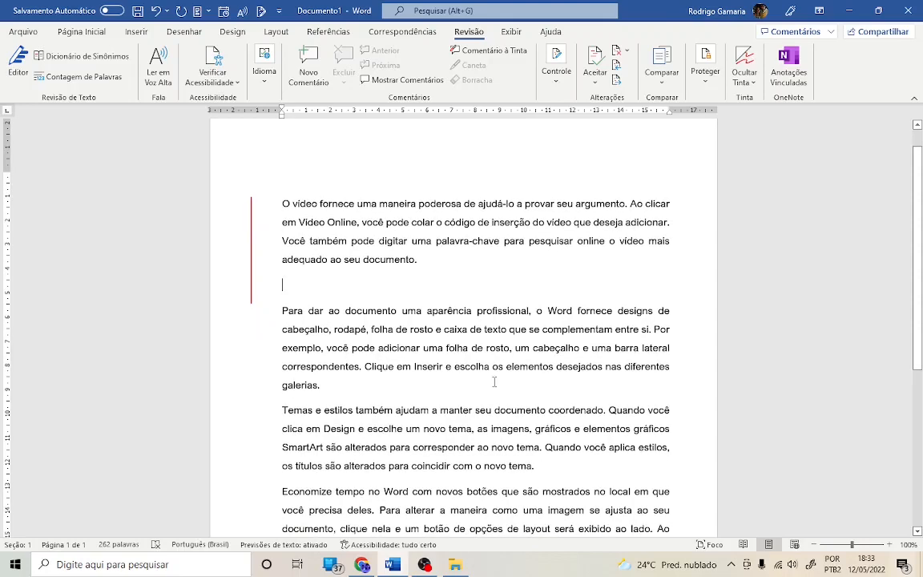
{"action": "scroll", "coordinate": [352, 308], "scroll_direction": "down", "scroll_amount": 2}
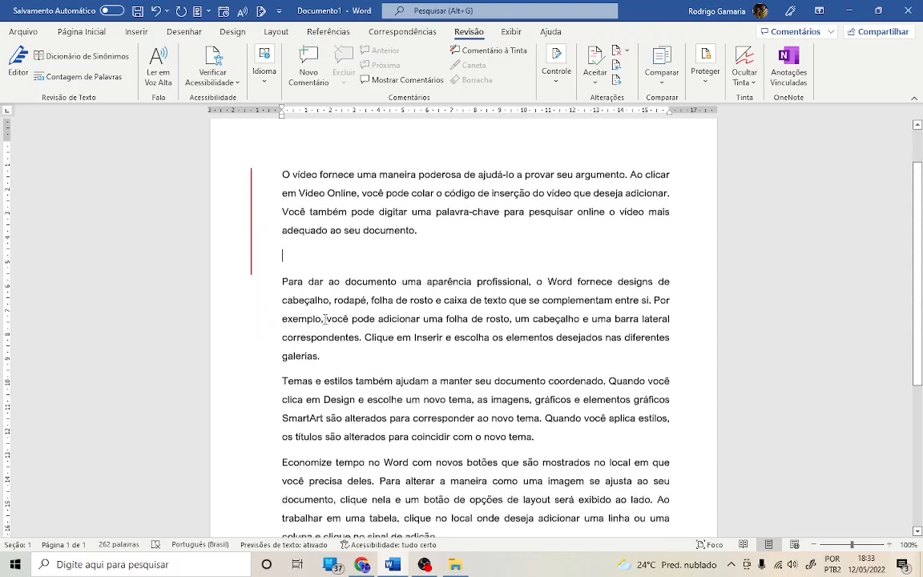
{"action": "scroll", "coordinate": [329, 323], "scroll_direction": "up", "scroll_amount": 3}
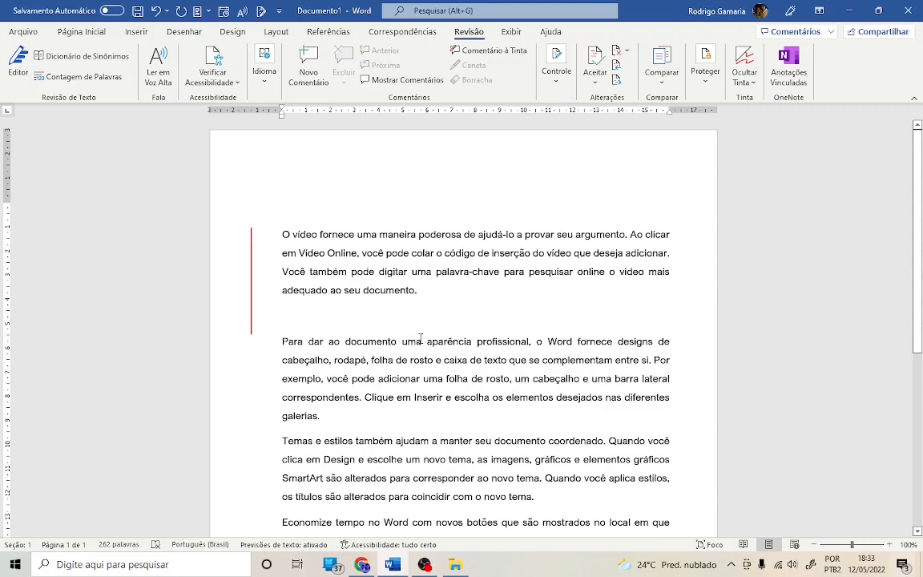
- Turn off Track Changes
{"action": "left_click", "coordinate": [564, 89]}
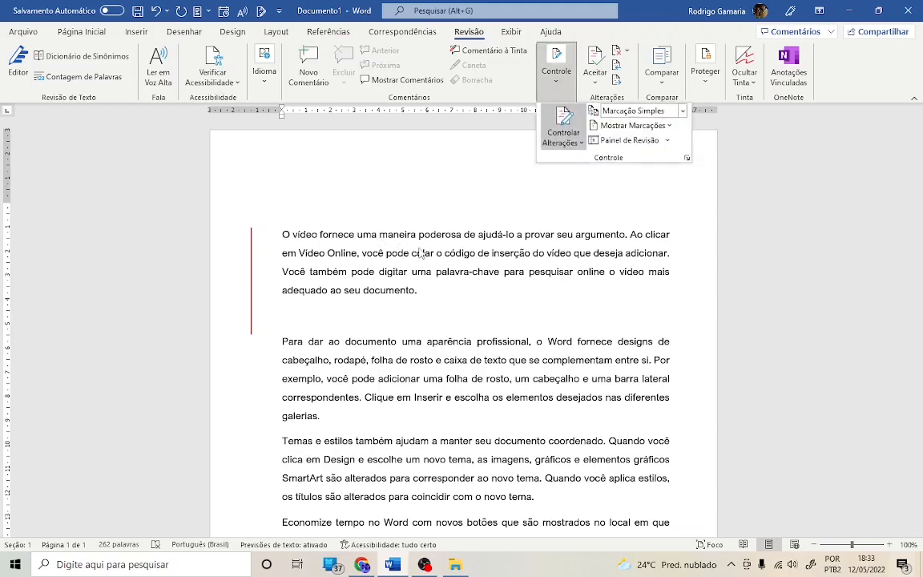
{"action": "left_click", "coordinate": [568, 120]}
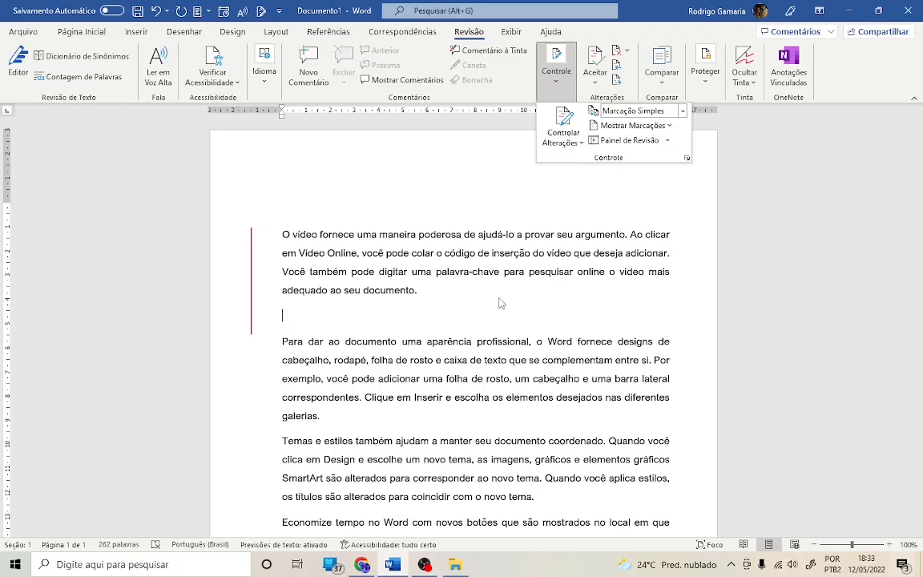
{"action": "left_click", "coordinate": [366, 305]}
{"action": "left_click", "coordinate": [561, 95]}
{"action": "left_click", "coordinate": [555, 70]}
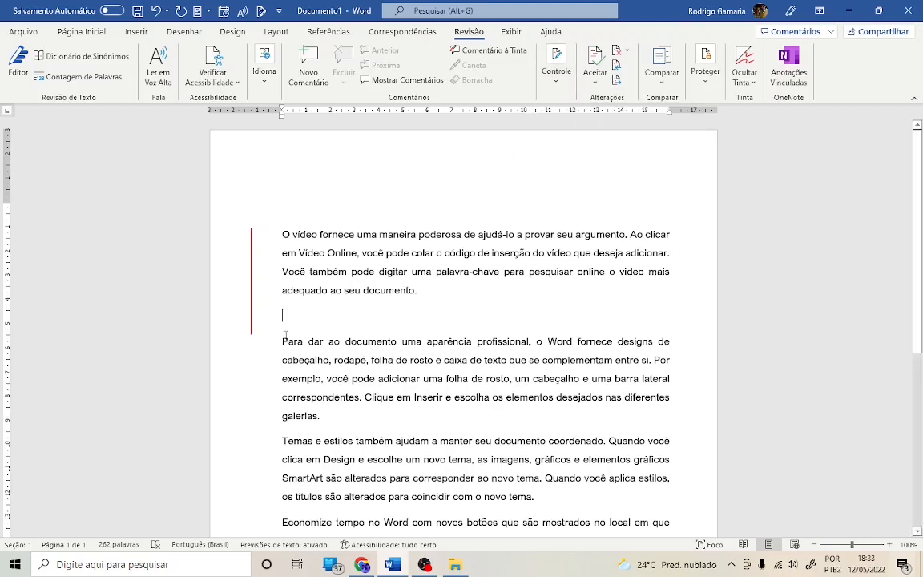
- Insert and remove blank lines between the first two paragraphs
{"action": "key", "text": "Return"}
{"action": "key", "text": "Return"}
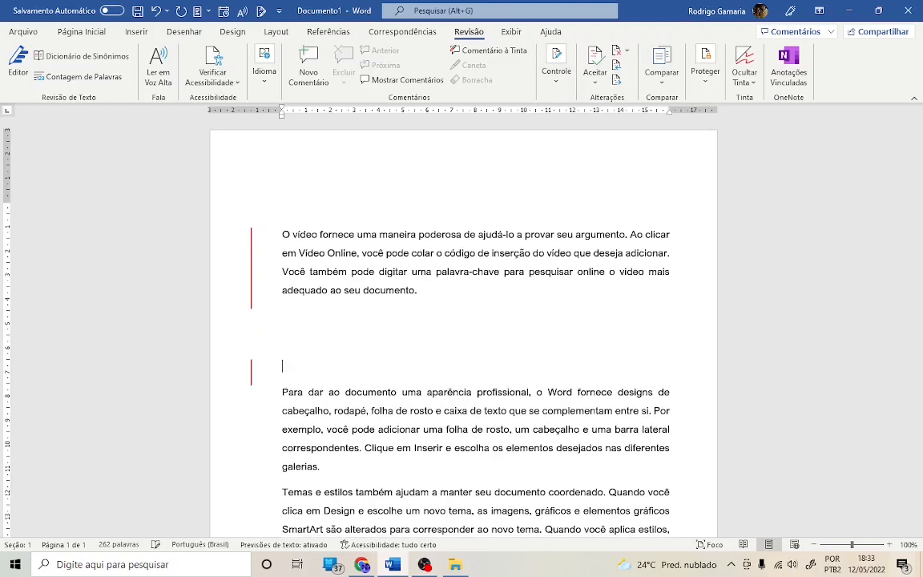
{"action": "key", "text": "BackSpace"}
{"action": "key", "text": "BackSpace"}
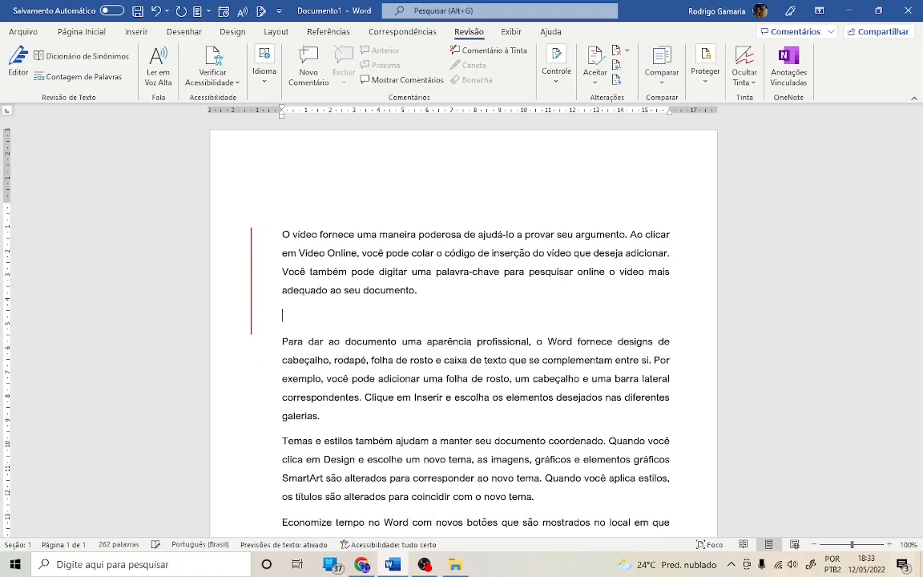
{"action": "key", "text": "Delete"}
{"action": "key", "text": "Return"}
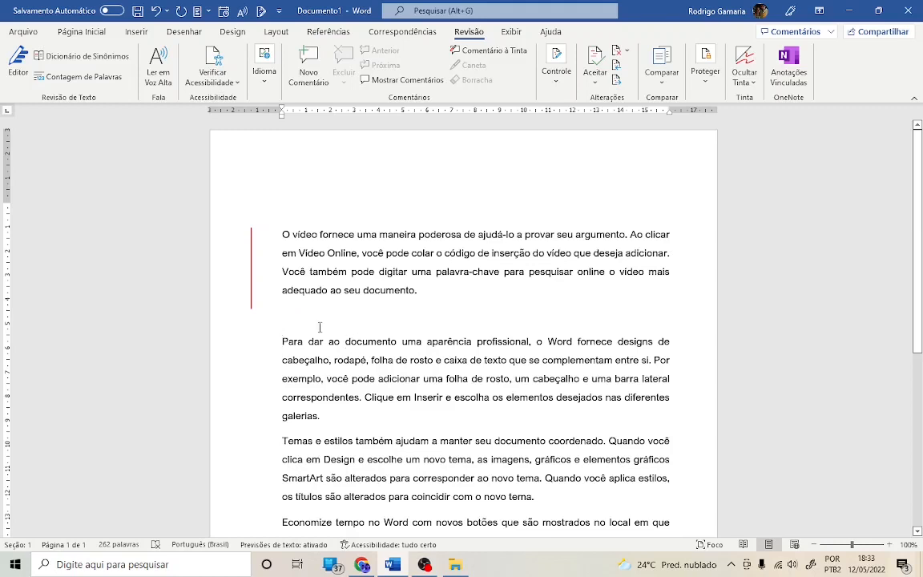
{"action": "key", "text": "Return"}
{"action": "key", "text": "Up"}
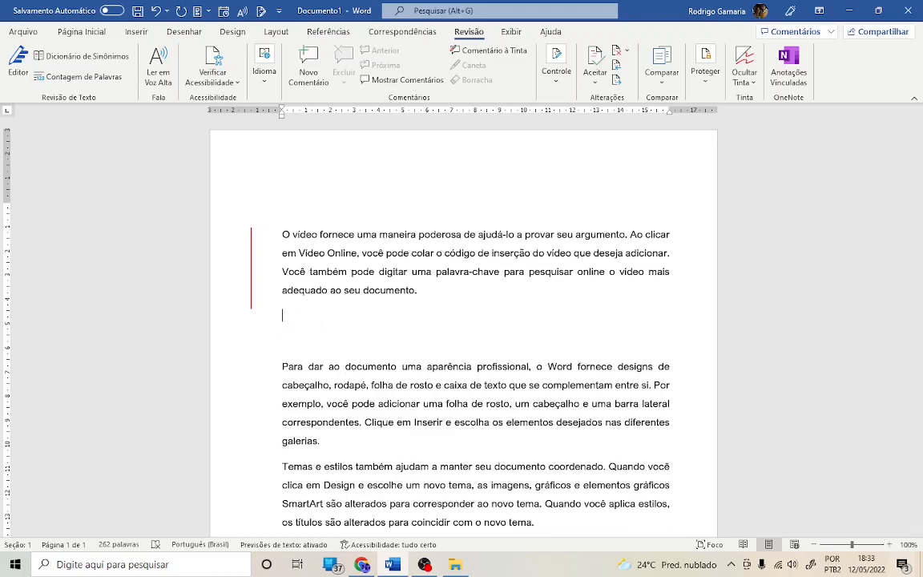
{"action": "key", "text": "Return"}
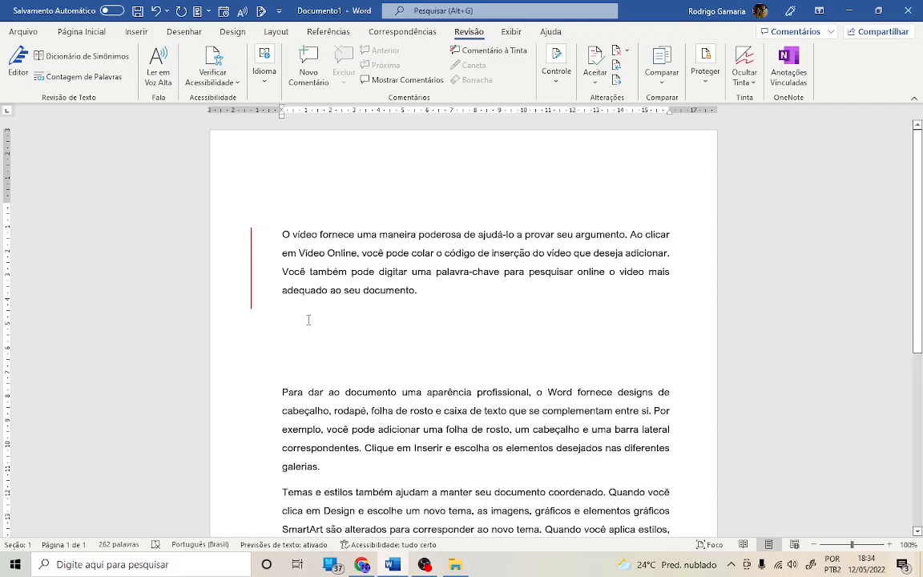
{"action": "key", "text": "Delete"}
{"action": "key", "text": "Delete"}
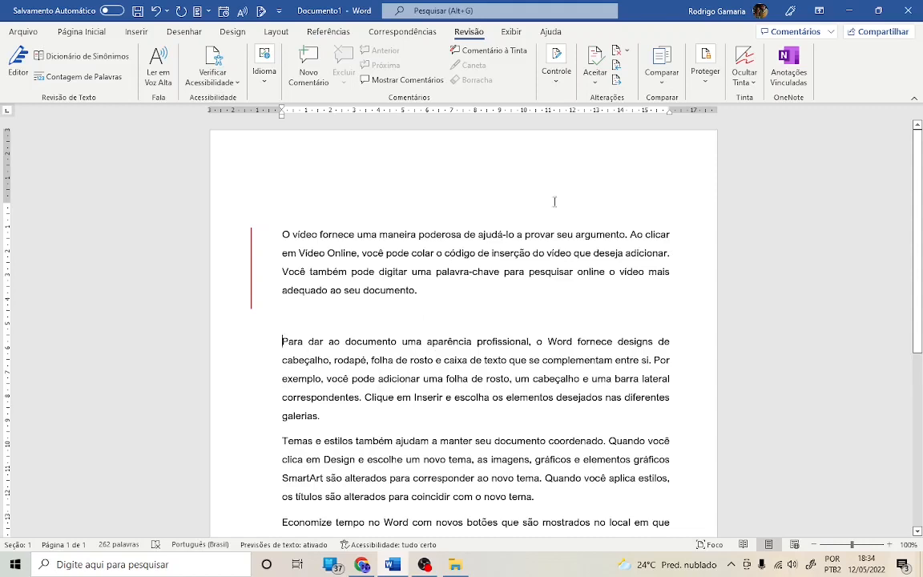
- Turn Track Changes back on
{"action": "left_click", "coordinate": [556, 66]}
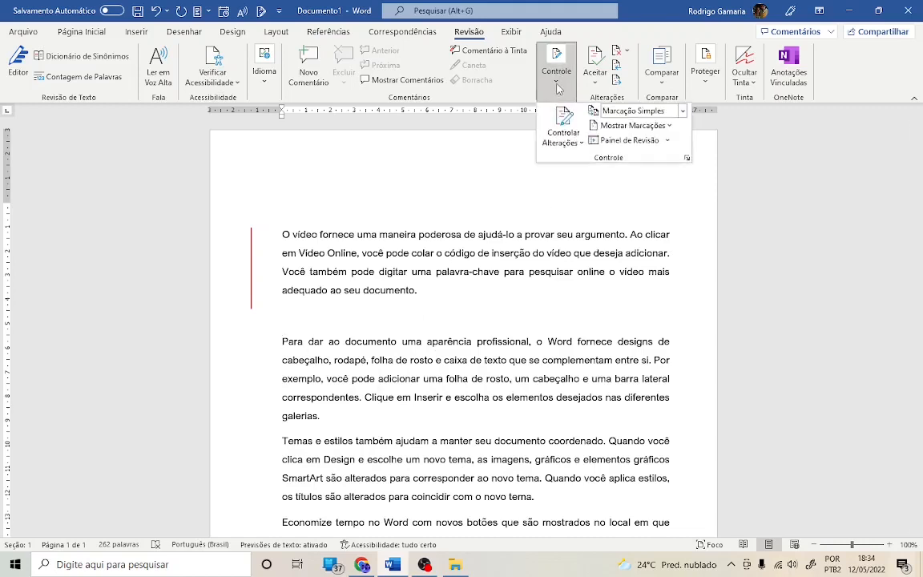
{"action": "left_click", "coordinate": [566, 122]}
{"action": "left_click", "coordinate": [346, 314]}
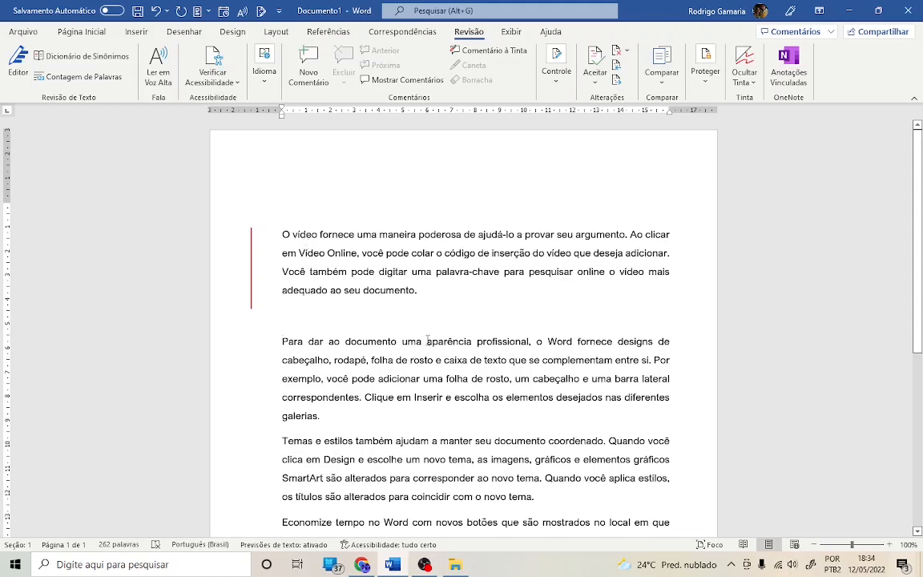
- Make the words "aparência profissional" in the second paragraph bold
{"action": "left_click_drag", "start_coordinate": [426, 342], "coordinate": [496, 342]}
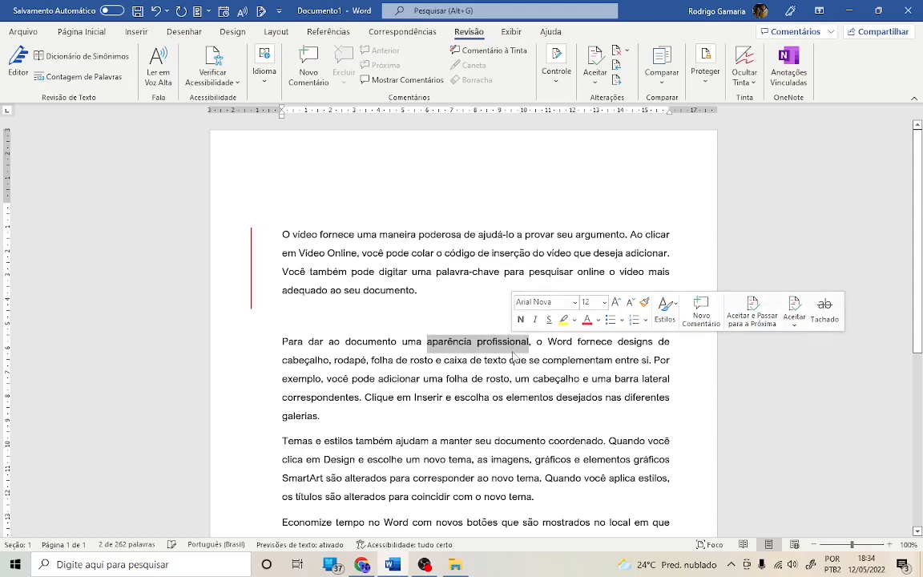
{"action": "key", "text": "ctrl+n"}
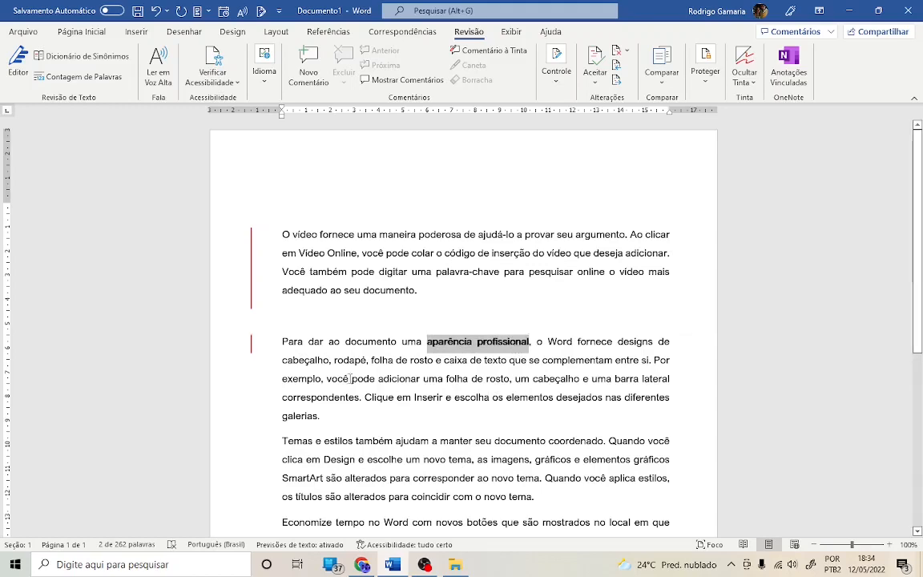
- Switch the document to show all markup by expanding the change bar beside the second paragraph
{"action": "left_click", "coordinate": [252, 346]}
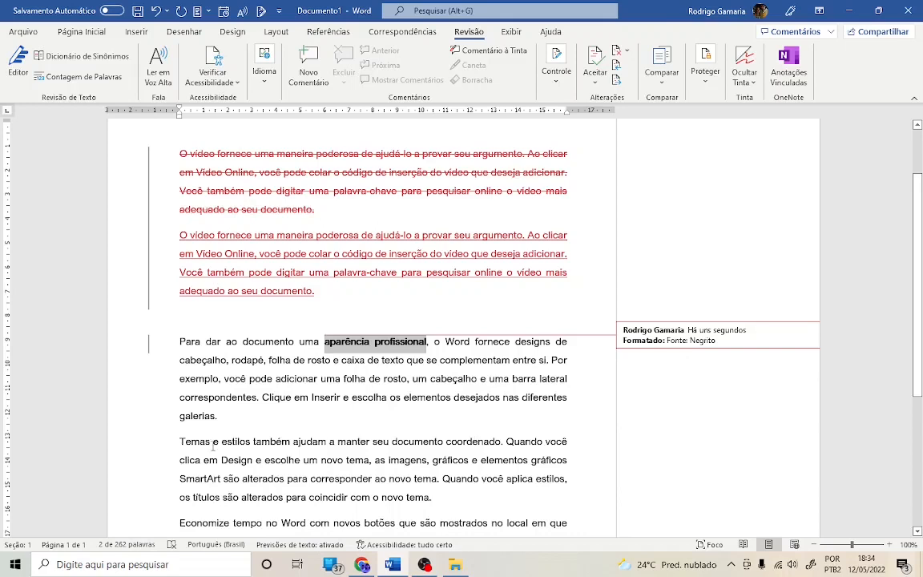
- Underline the whole third paragraph, "Temas e estilos também ajudam..."
{"action": "left_click_drag", "start_coordinate": [180, 445], "coordinate": [434, 498]}
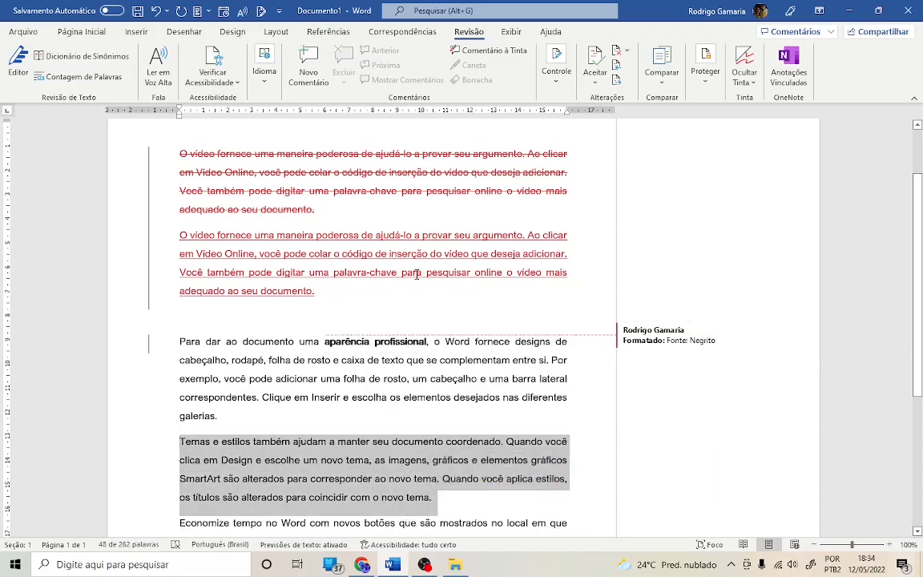
{"action": "left_click", "coordinate": [81, 31]}
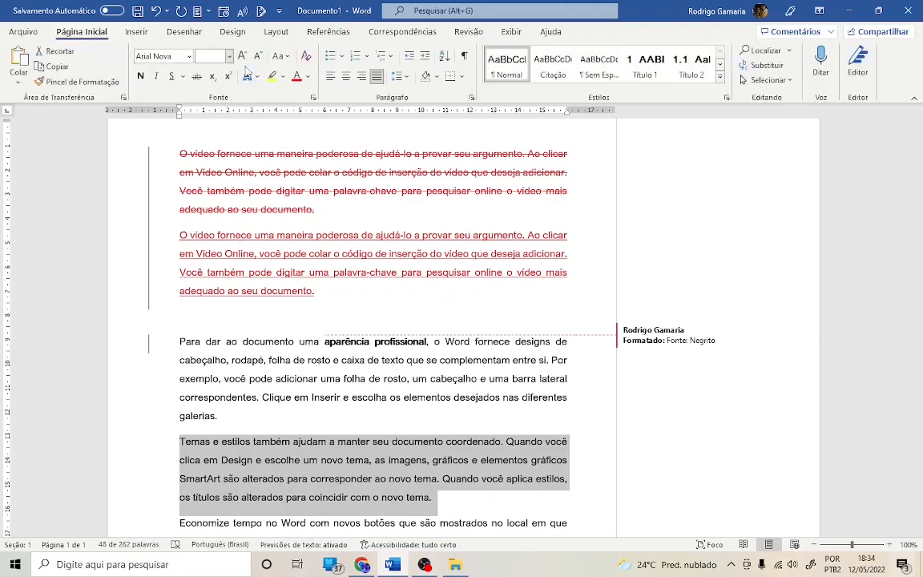
{"action": "left_click", "coordinate": [171, 77]}
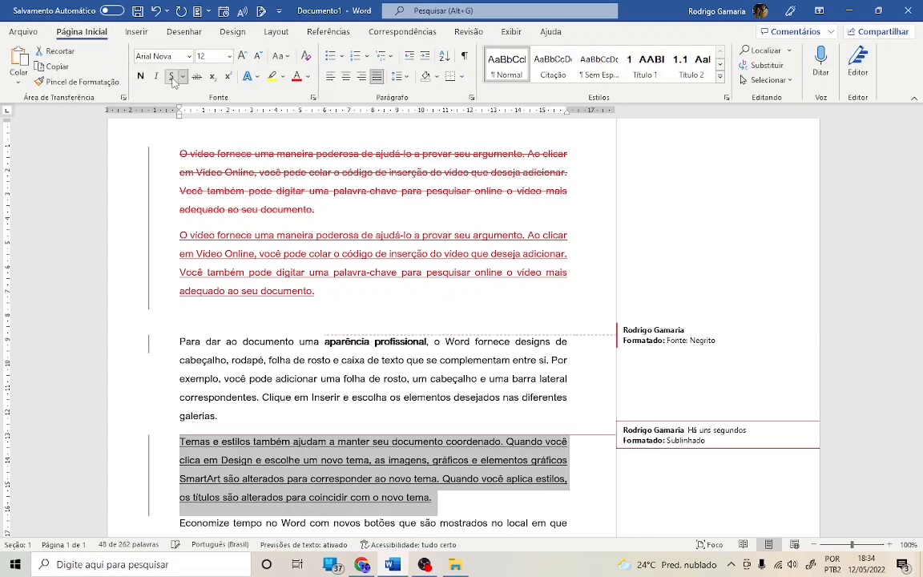
{"action": "left_click", "coordinate": [489, 397]}
{"action": "scroll", "coordinate": [437, 347], "scroll_direction": "up", "scroll_amount": 2}
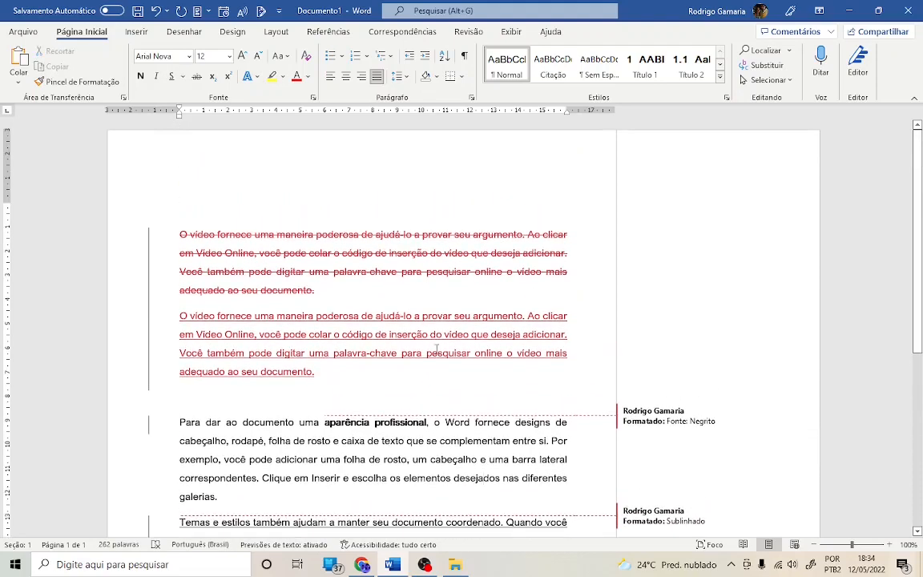
{"action": "scroll", "coordinate": [436, 347], "scroll_direction": "down", "scroll_amount": 5}
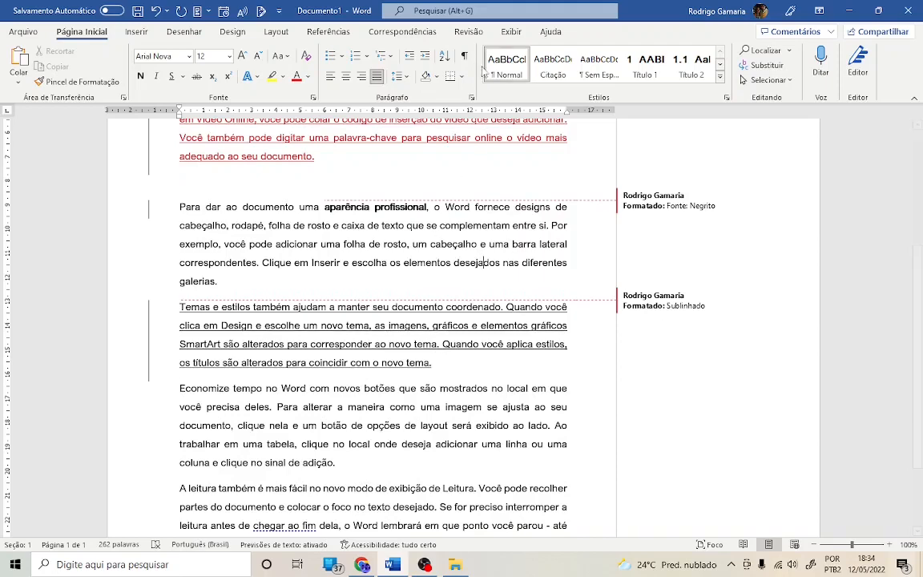
- Open the tracking options to check the current markup display setting
{"action": "left_click", "coordinate": [469, 31]}
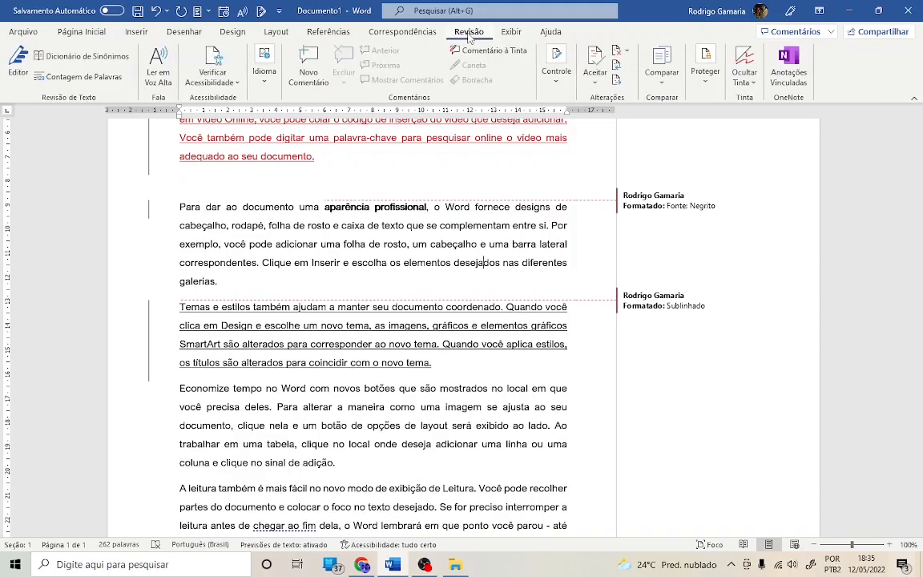
{"action": "left_click", "coordinate": [556, 70]}
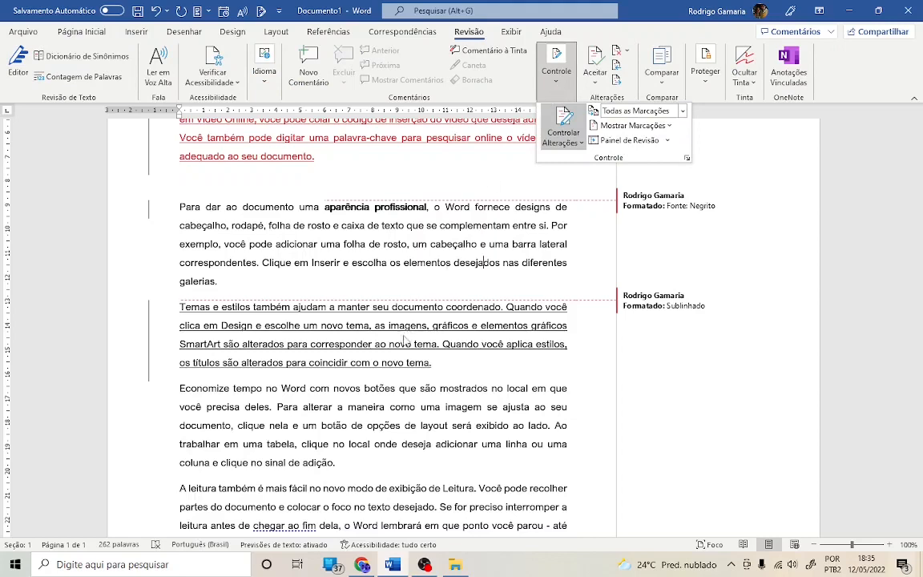
{"action": "left_click", "coordinate": [365, 306]}
{"action": "scroll", "coordinate": [412, 312], "scroll_direction": "up", "scroll_amount": 2}
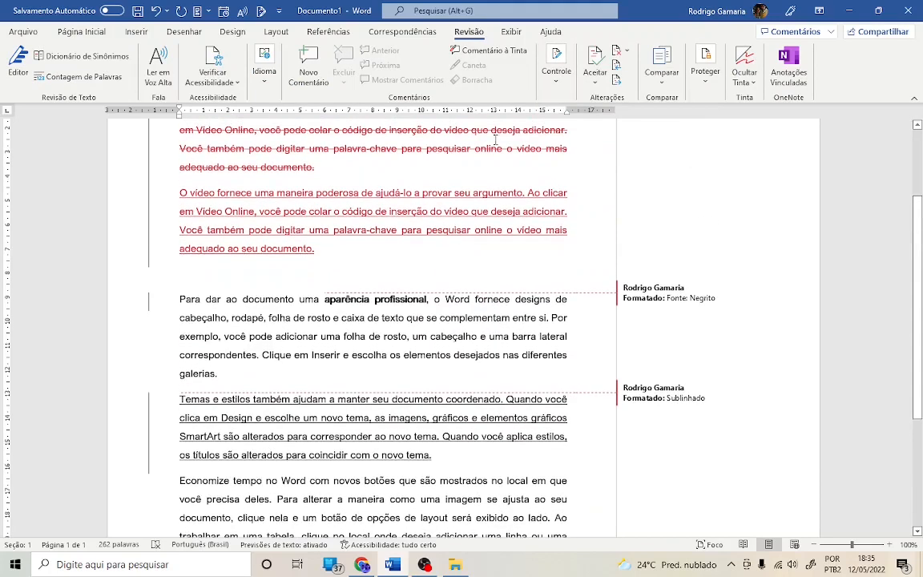
{"action": "left_click", "coordinate": [555, 86]}
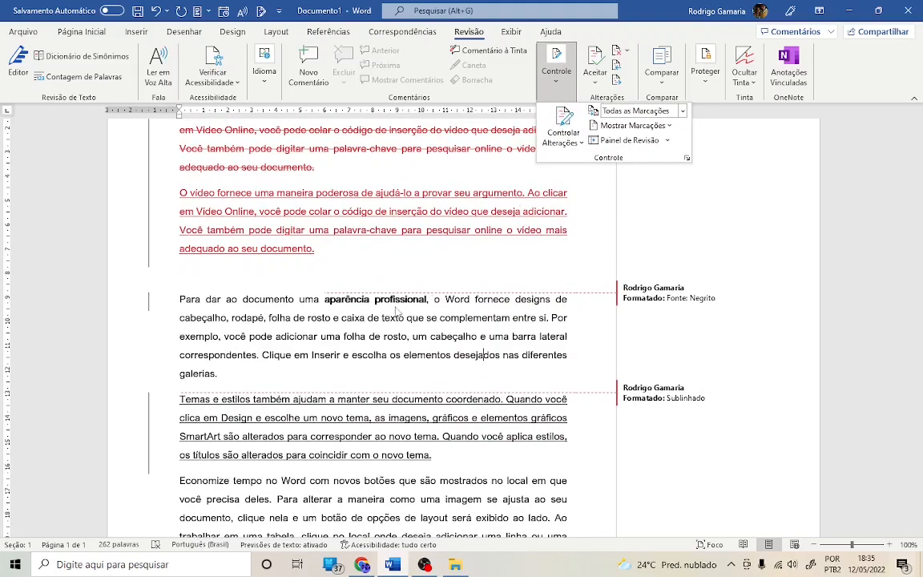
{"action": "scroll", "coordinate": [377, 288], "scroll_direction": "up", "scroll_amount": 2}
{"action": "scroll", "coordinate": [386, 295], "scroll_direction": "down", "scroll_amount": 5}
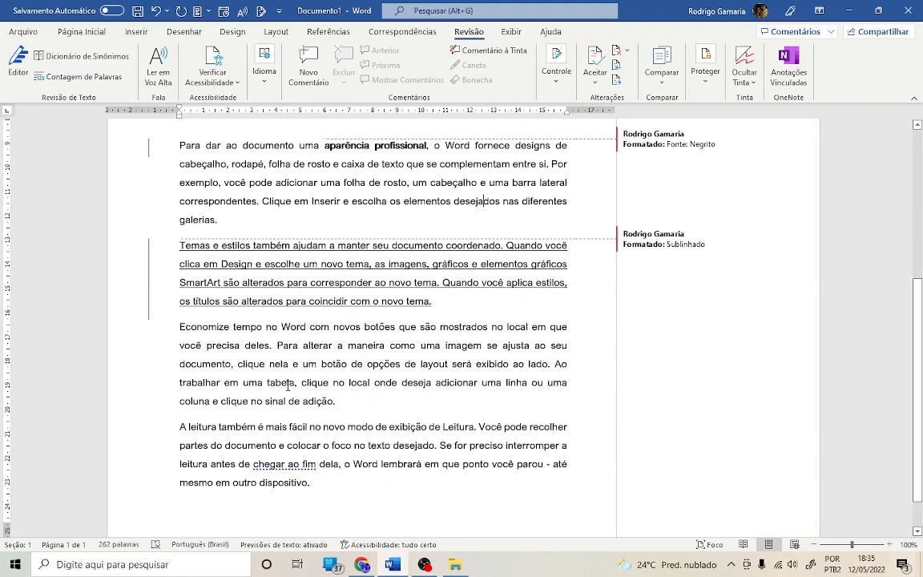
- Make the words "tabela, clique no local" in the fourth paragraph bold
{"action": "left_click_drag", "start_coordinate": [269, 382], "coordinate": [359, 384]}
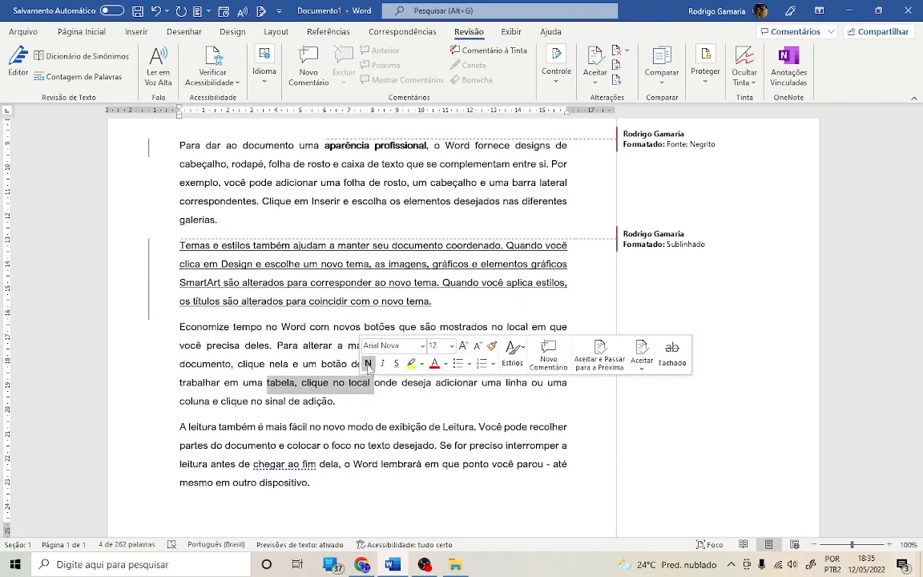
{"action": "left_click", "coordinate": [436, 384]}
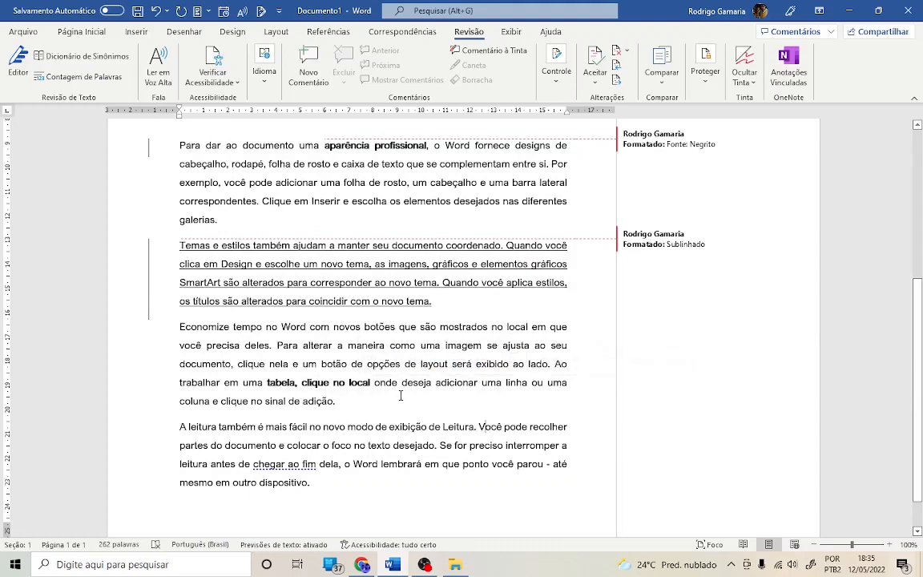
- Collapse the change bars to return the document to simple markup view
{"action": "scroll", "coordinate": [295, 302], "scroll_direction": "up", "scroll_amount": 6}
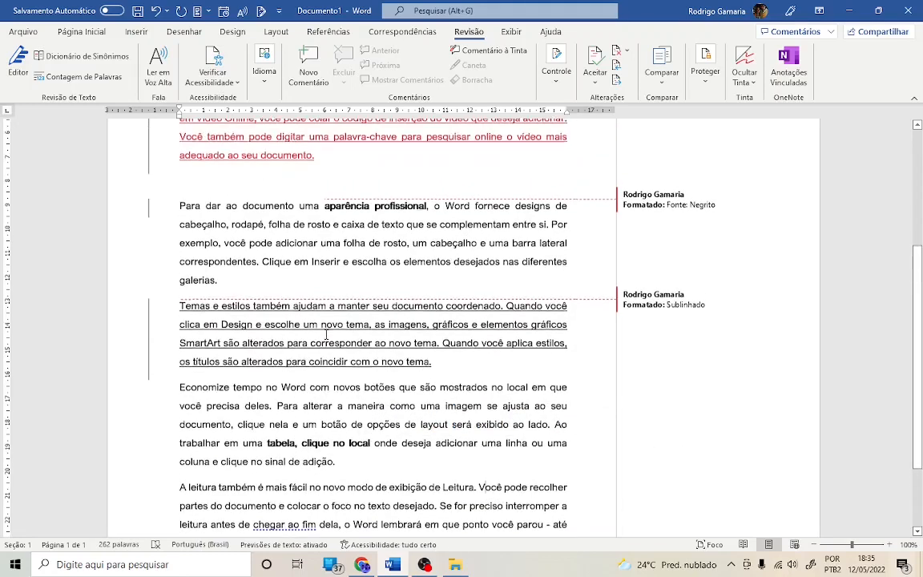
{"action": "scroll", "coordinate": [334, 318], "scroll_direction": "down", "scroll_amount": 2}
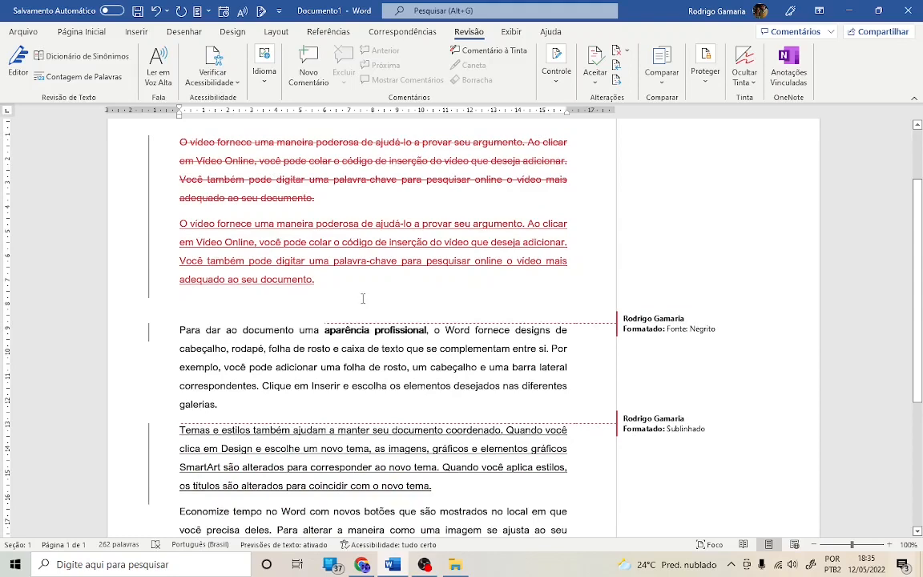
{"action": "scroll", "coordinate": [358, 308], "scroll_direction": "up", "scroll_amount": 1}
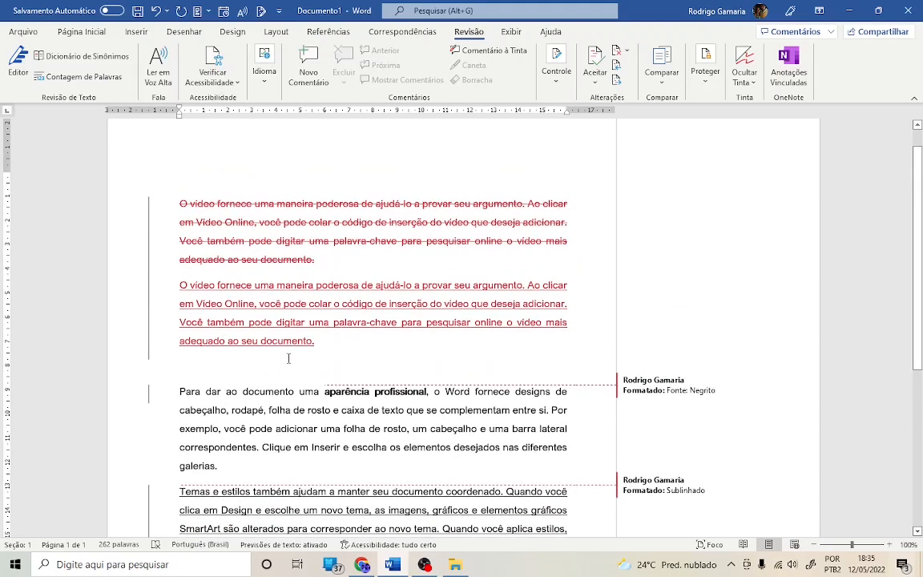
{"action": "scroll", "coordinate": [224, 297], "scroll_direction": "up", "scroll_amount": 1}
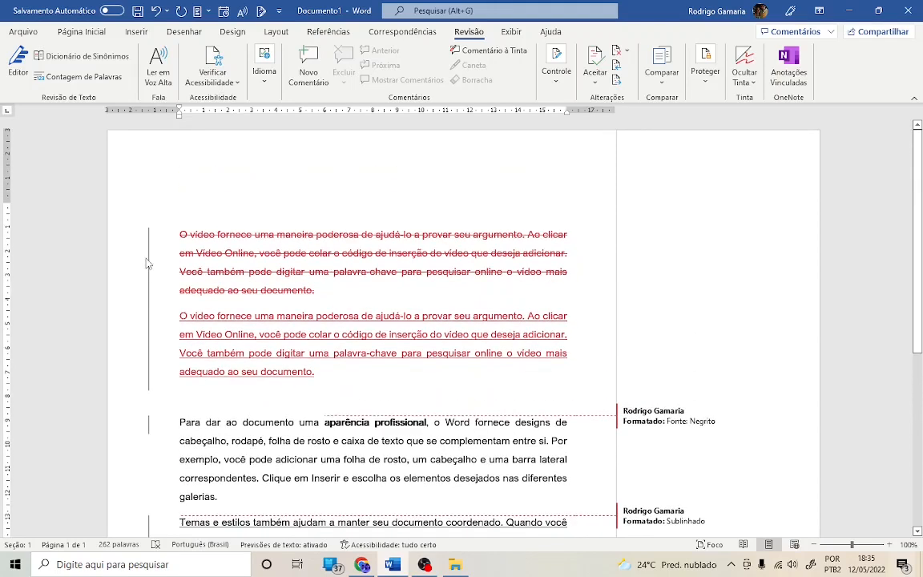
{"action": "left_click", "coordinate": [138, 240]}
- Scroll through the document and toggle the change bars between all markup and simple markup views
{"action": "scroll", "coordinate": [232, 376], "scroll_direction": "down", "scroll_amount": 2}
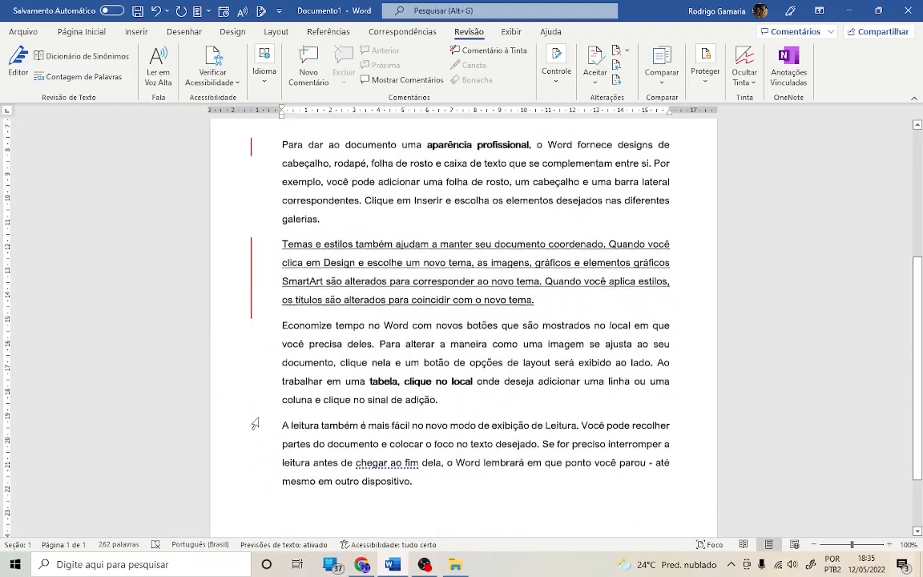
{"action": "scroll", "coordinate": [297, 382], "scroll_direction": "up", "scroll_amount": 2}
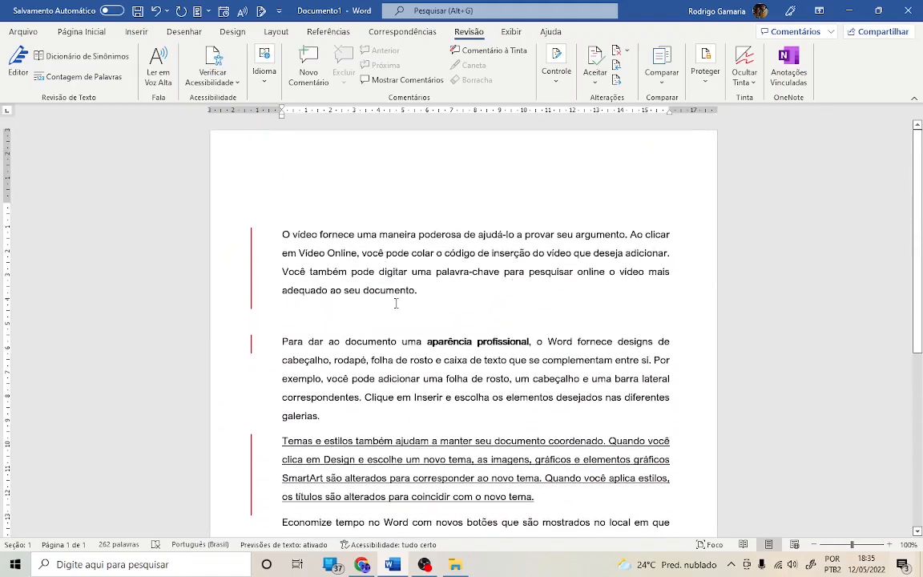
{"action": "scroll", "coordinate": [627, 435], "scroll_direction": "down", "scroll_amount": 3}
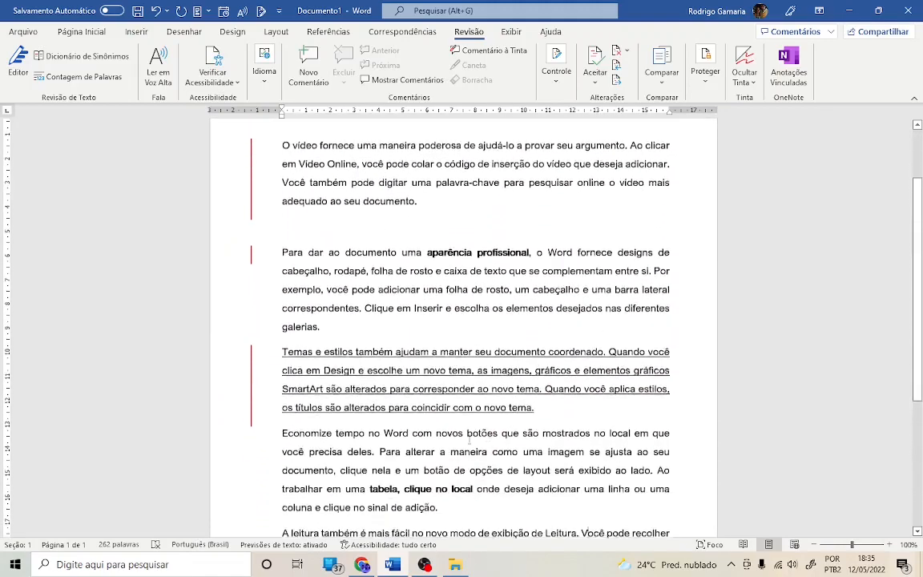
{"action": "scroll", "coordinate": [464, 480], "scroll_direction": "down", "scroll_amount": 2}
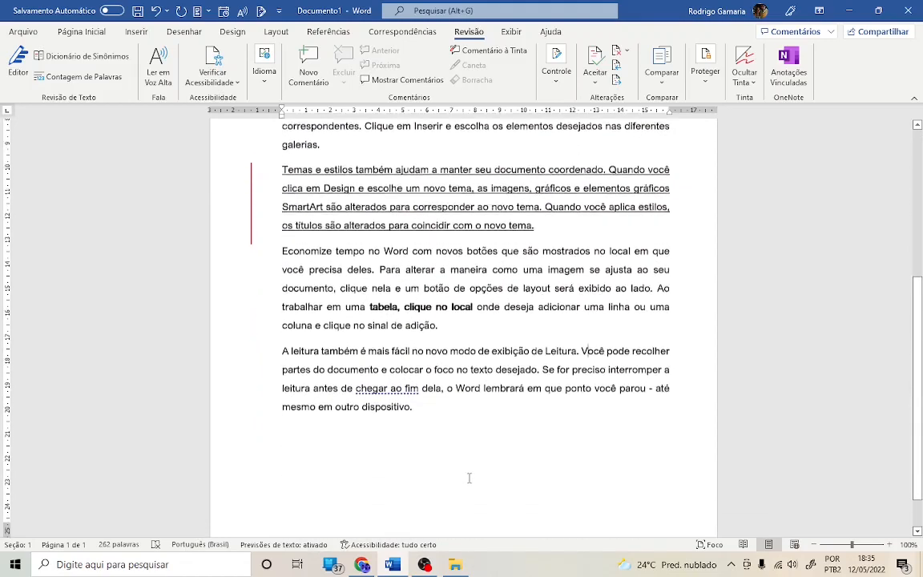
{"action": "scroll", "coordinate": [469, 478], "scroll_direction": "up", "scroll_amount": 4}
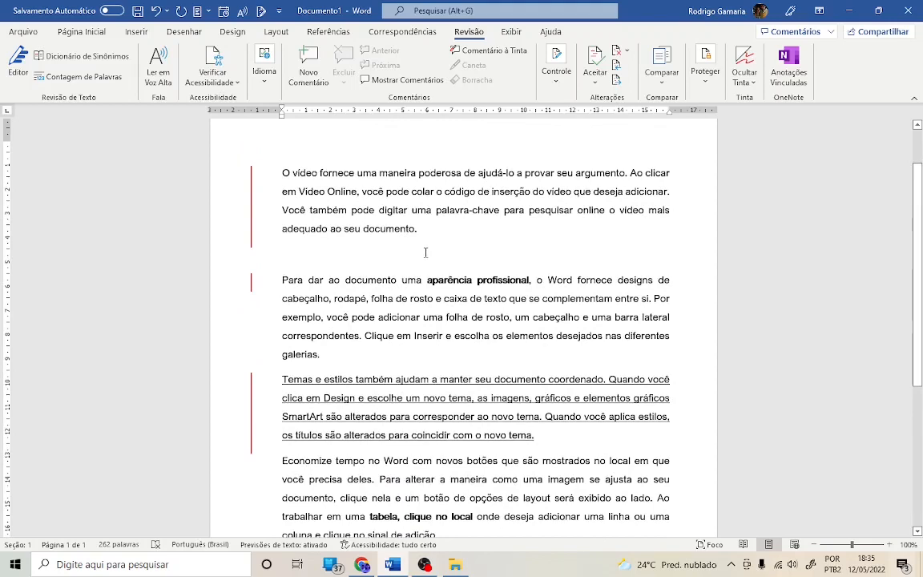
{"action": "scroll", "coordinate": [340, 232], "scroll_direction": "up", "scroll_amount": 1}
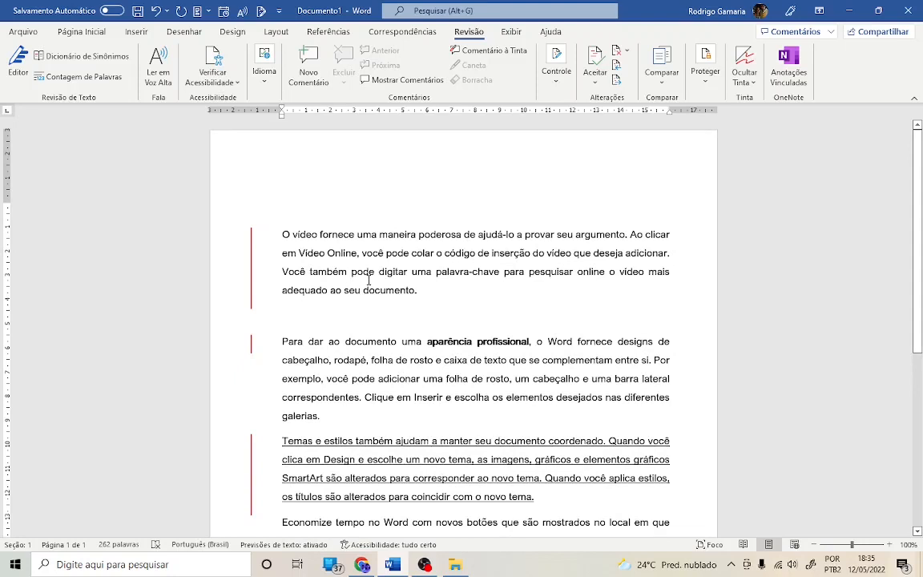
{"action": "left_click", "coordinate": [252, 258]}
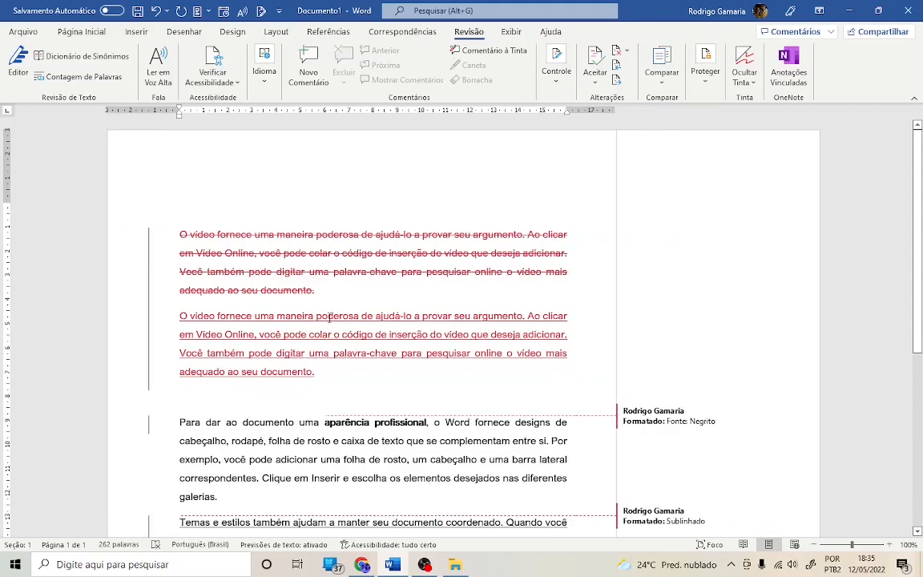
{"action": "left_click", "coordinate": [150, 300]}
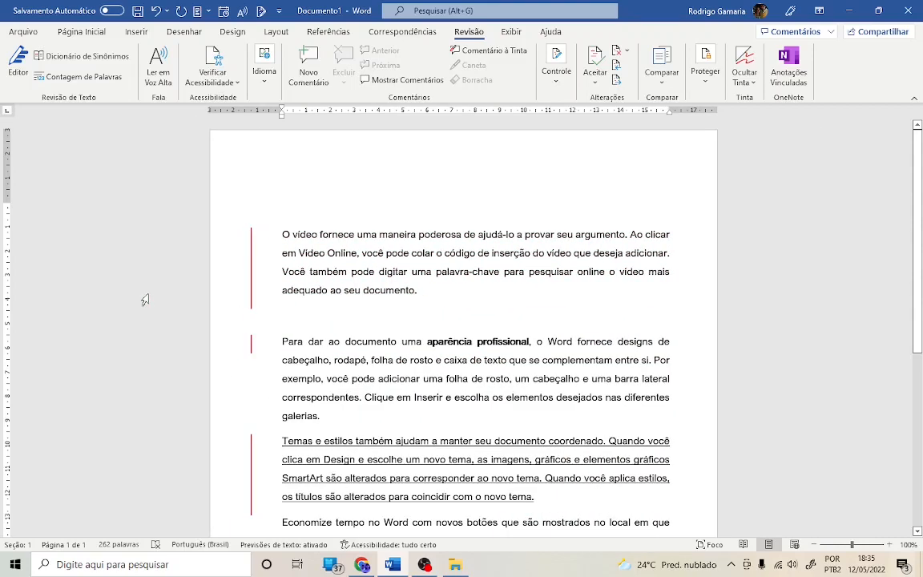
{"action": "left_click", "coordinate": [251, 269]}
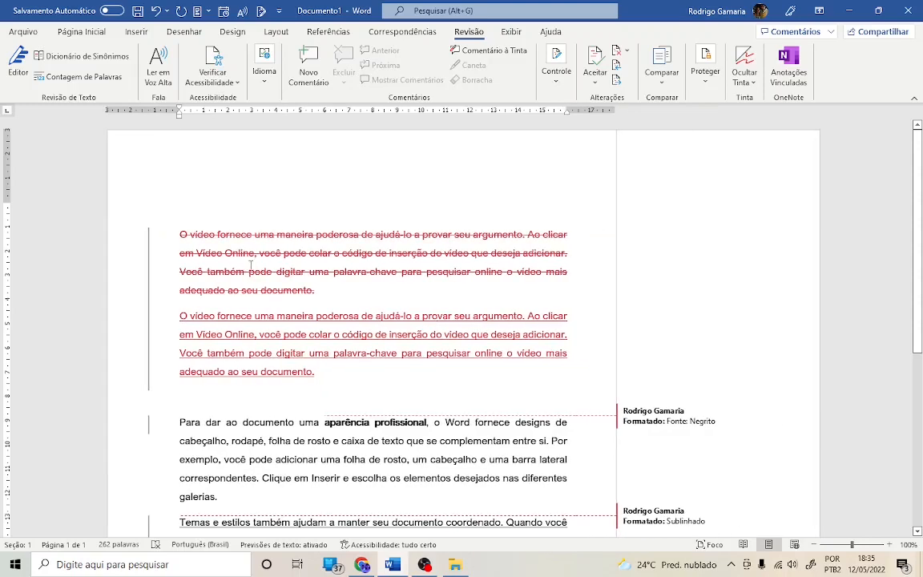
{"action": "left_click", "coordinate": [150, 280]}
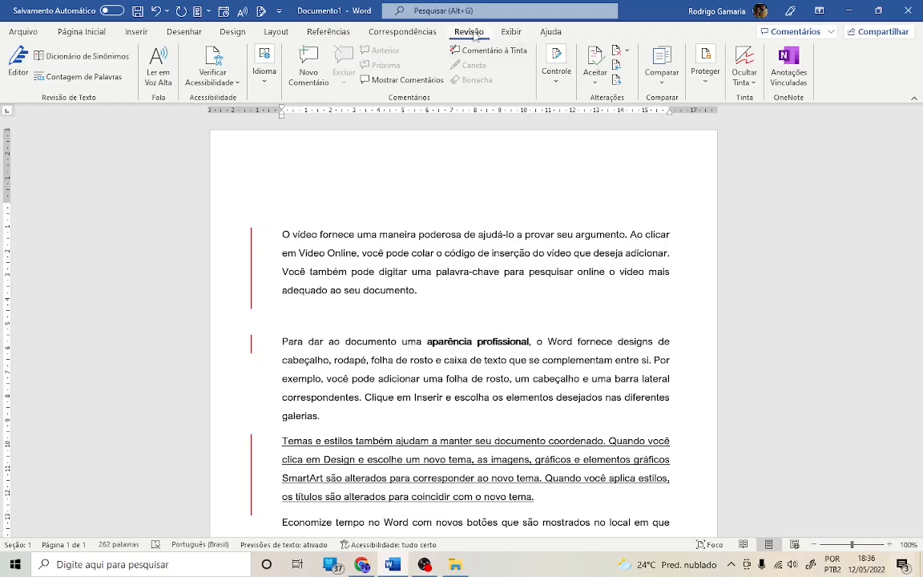
- Set the display for review to Sem Marcação to hide all markup
{"action": "left_click", "coordinate": [554, 80]}
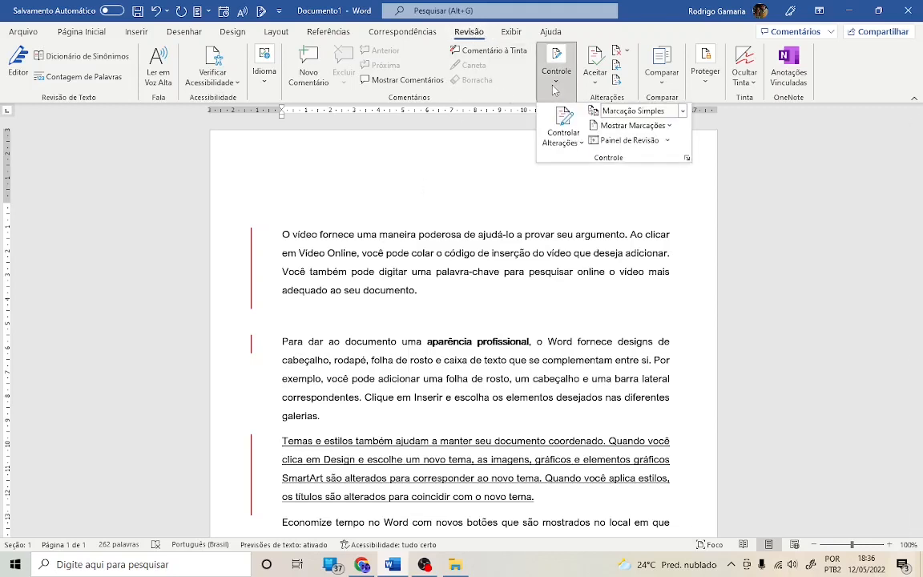
{"action": "left_click", "coordinate": [681, 112]}
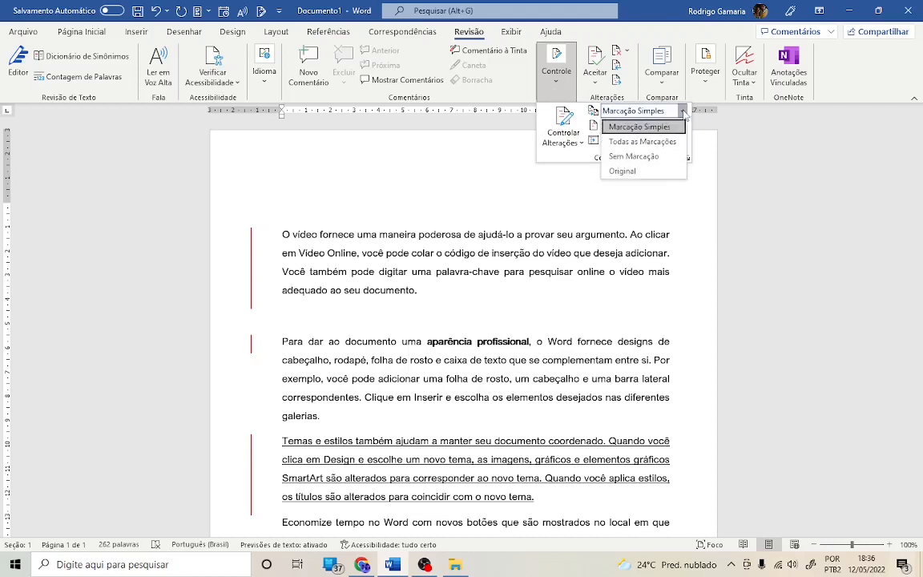
{"action": "left_click", "coordinate": [634, 157]}
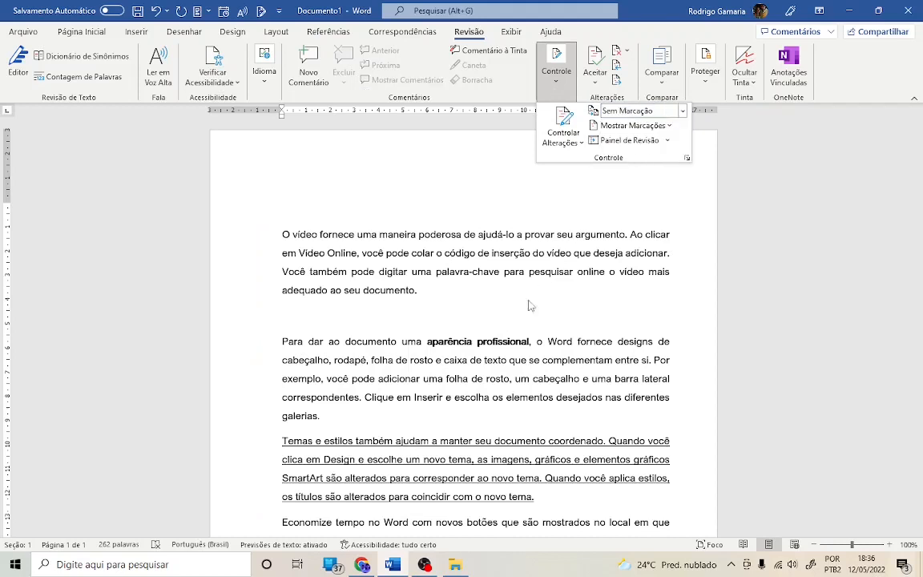
{"action": "left_click", "coordinate": [504, 317]}
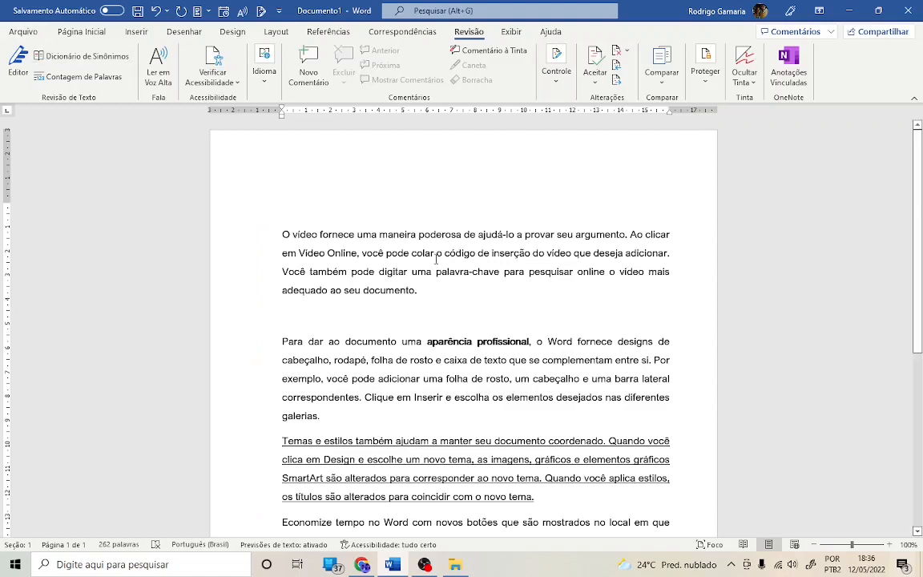
{"action": "scroll", "coordinate": [447, 288], "scroll_direction": "down", "scroll_amount": 6}
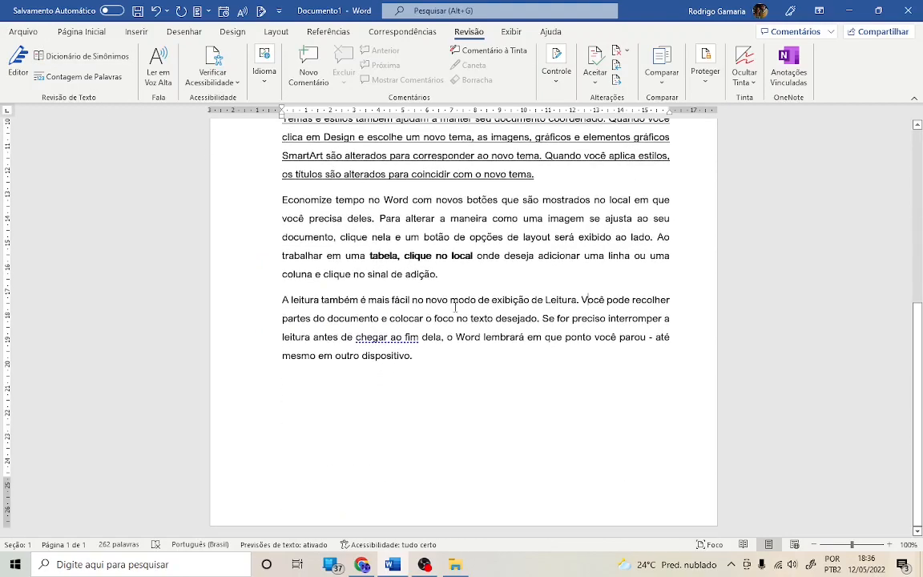
{"action": "scroll", "coordinate": [596, 306], "scroll_direction": "up", "scroll_amount": 3}
{"action": "scroll", "coordinate": [597, 306], "scroll_direction": "up", "scroll_amount": 3}
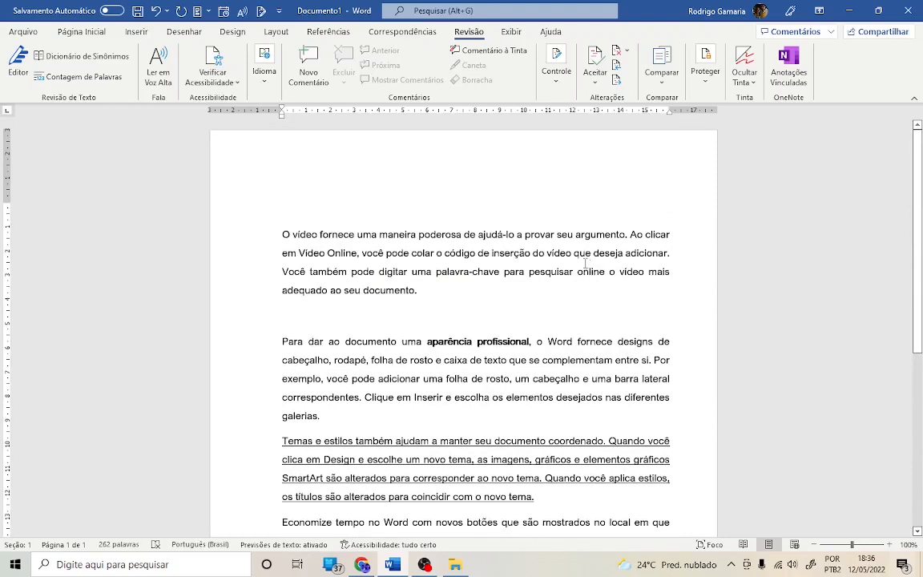
{"action": "left_click", "coordinate": [262, 253]}
{"action": "left_click", "coordinate": [261, 271]}
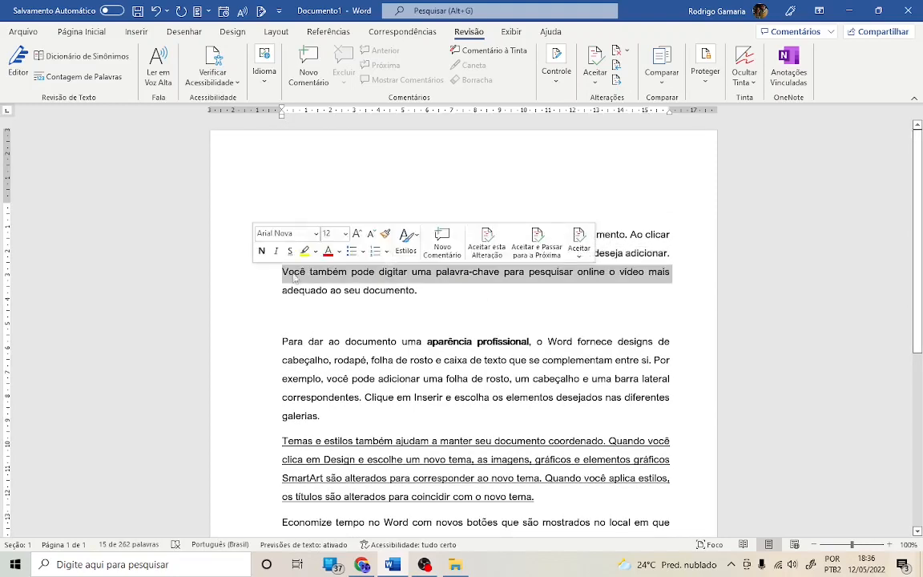
{"action": "left_click", "coordinate": [453, 292]}
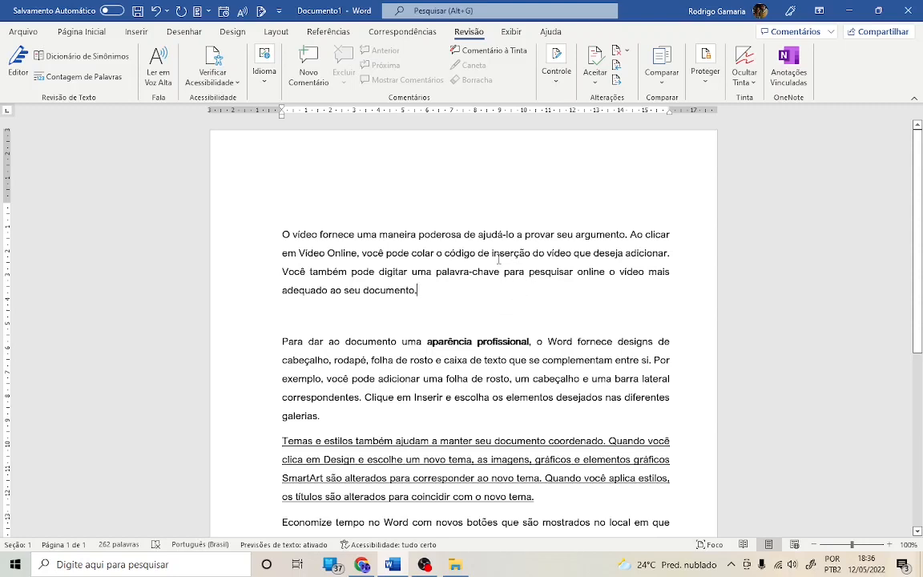
- Switch the display for review to Marcação Simples
{"action": "left_click", "coordinate": [556, 76]}
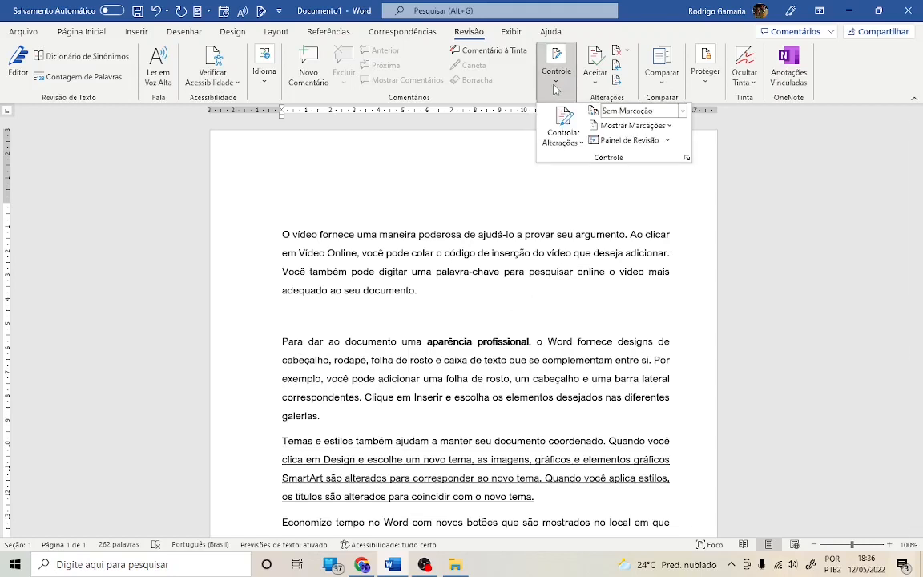
{"action": "left_click", "coordinate": [682, 111]}
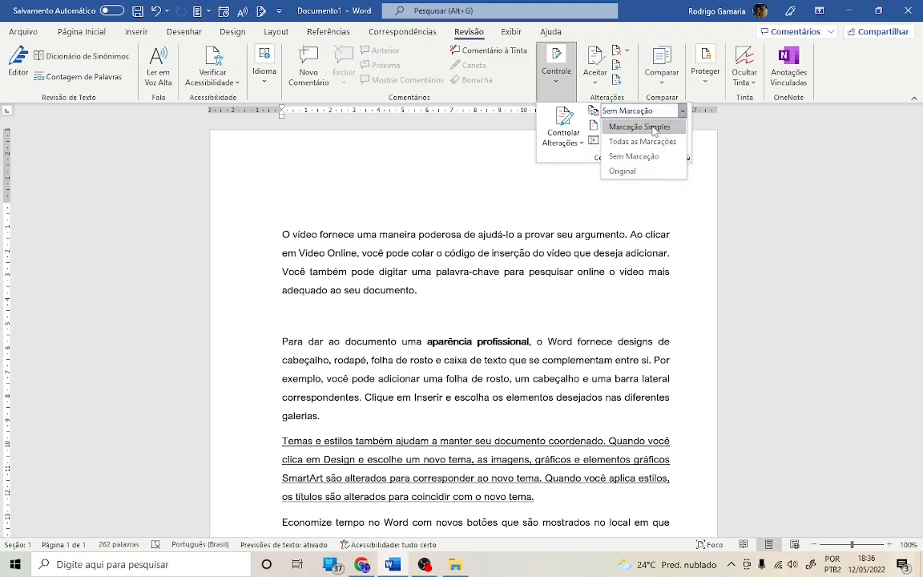
{"action": "left_click", "coordinate": [652, 130]}
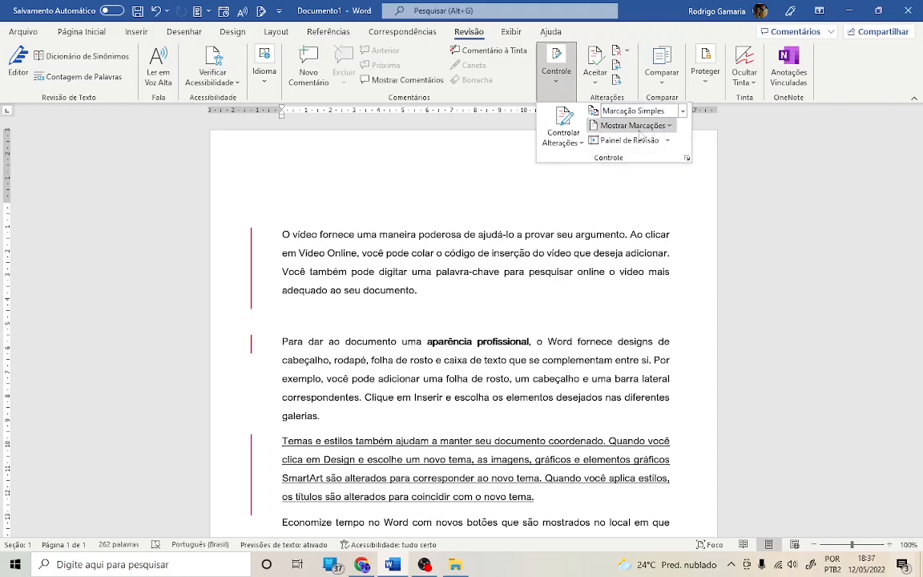
{"action": "left_click", "coordinate": [523, 204]}
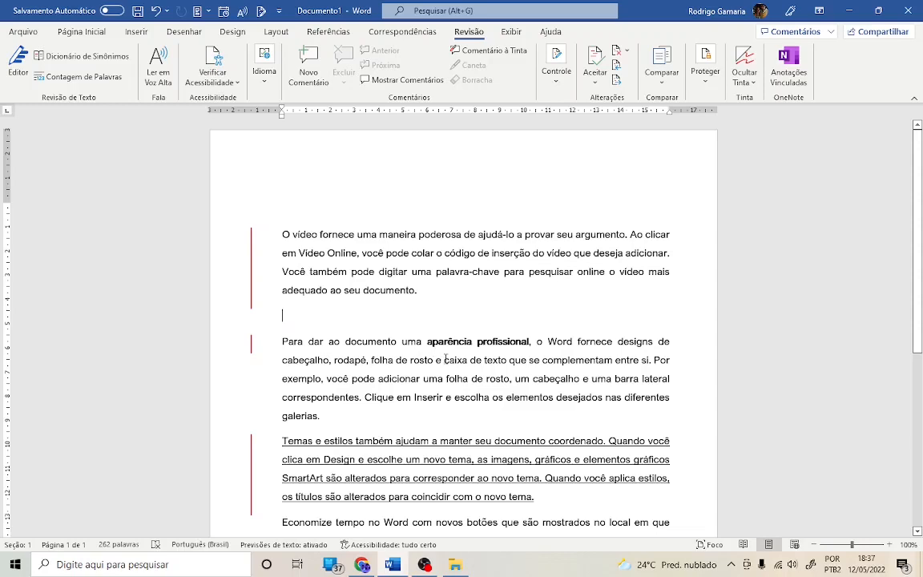
- Expand the markup and accept the deletion of the original first paragraph
{"action": "left_click", "coordinate": [251, 277]}
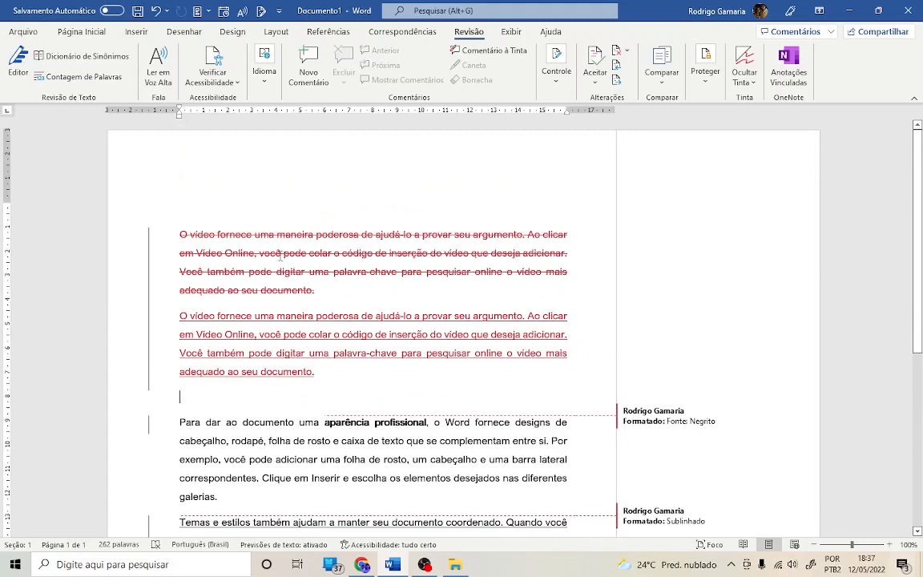
{"action": "mouse_move", "coordinate": [279, 255]}
{"action": "right_click", "coordinate": [254, 252]}
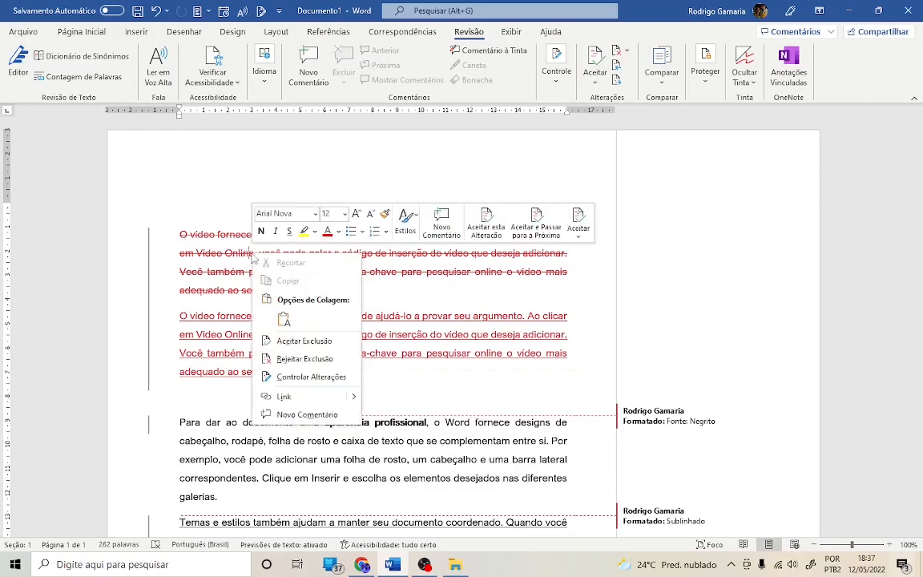
{"action": "left_click", "coordinate": [299, 343]}
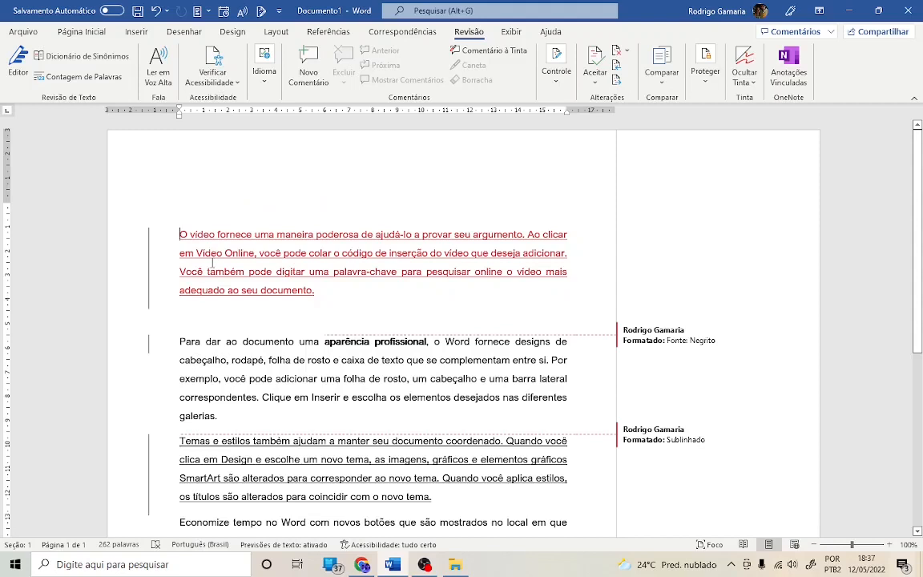
- Accept the insertion of the replacement first paragraph
{"action": "mouse_move", "coordinate": [225, 262]}
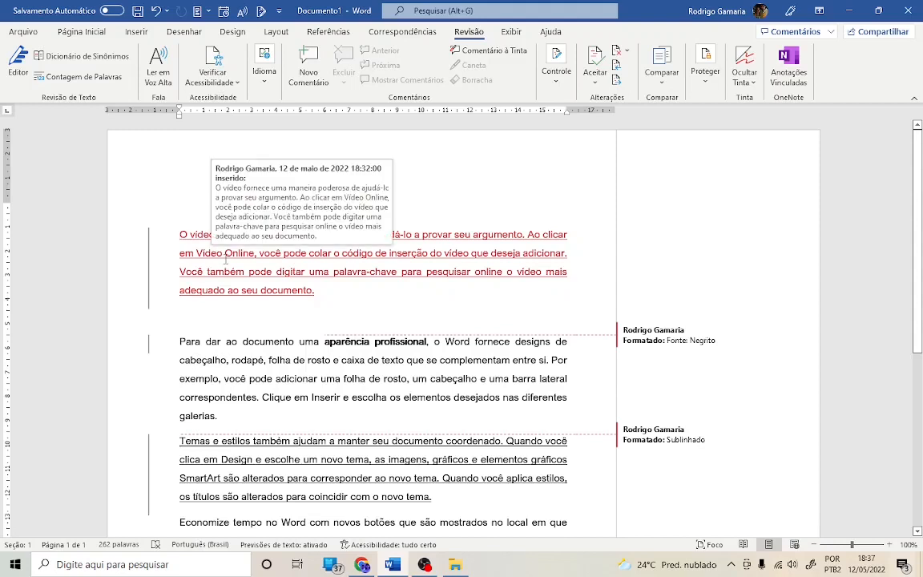
{"action": "right_click", "coordinate": [241, 255]}
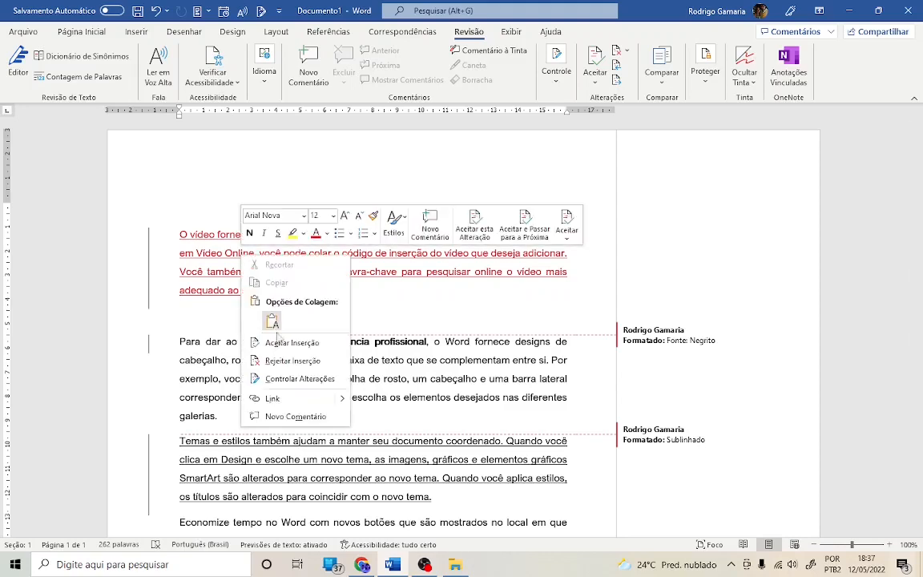
{"action": "left_click", "coordinate": [289, 344]}
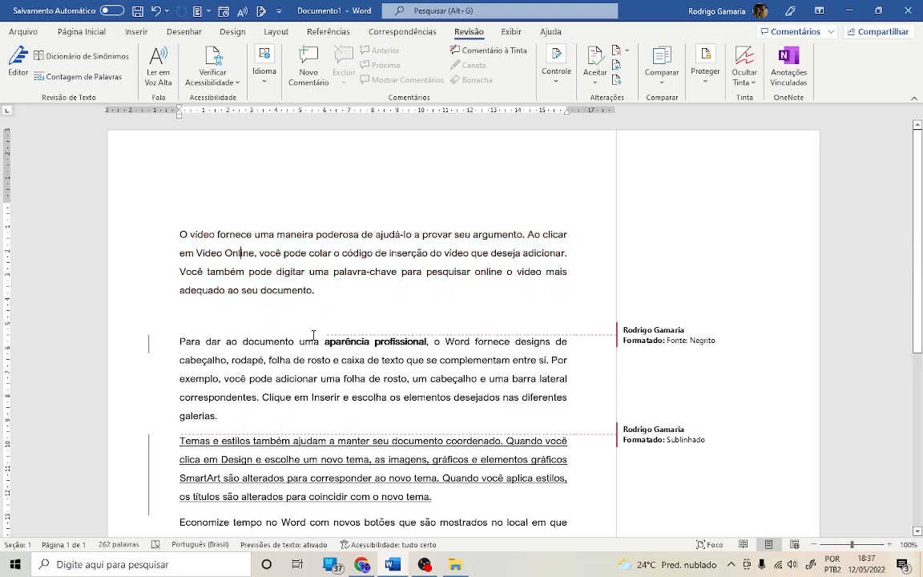
- Reject the bold formatting change on "aparência profissional" in the second paragraph
{"action": "scroll", "coordinate": [312, 336], "scroll_direction": "down", "scroll_amount": 1}
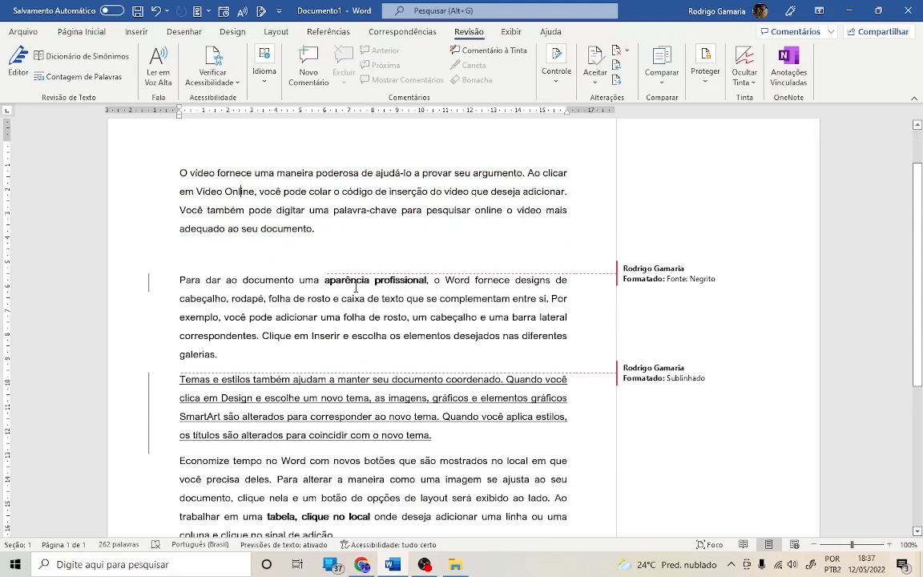
{"action": "mouse_move", "coordinate": [356, 286]}
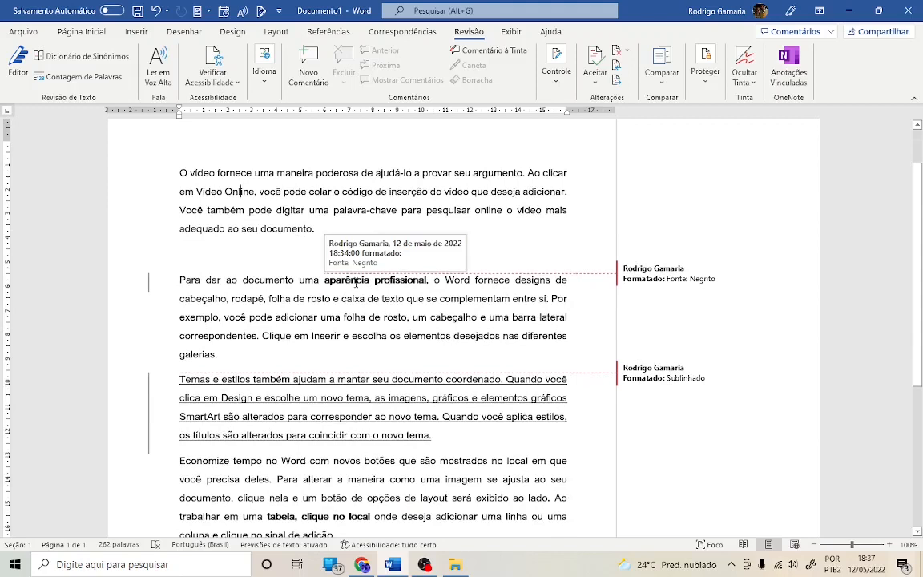
{"action": "left_click", "coordinate": [357, 280]}
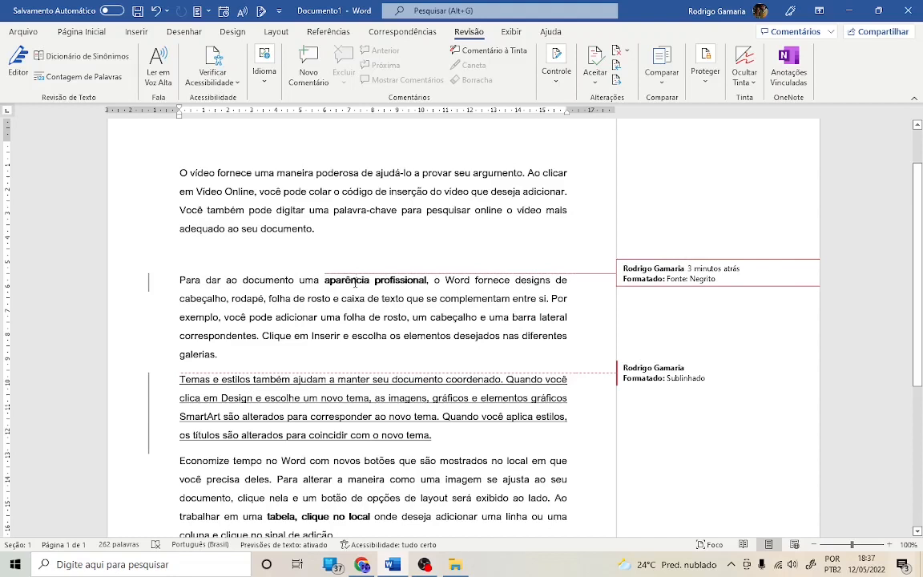
{"action": "right_click", "coordinate": [356, 283]}
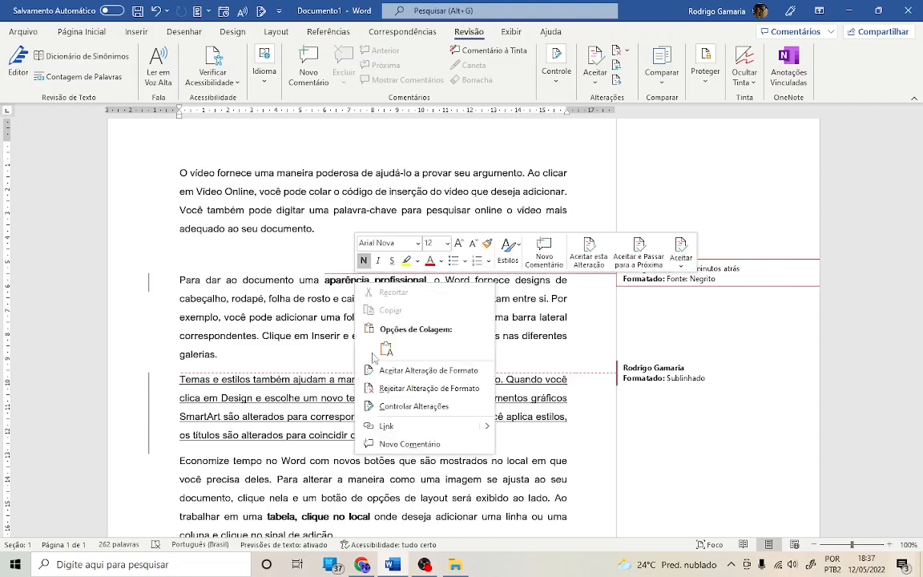
{"action": "left_click", "coordinate": [396, 389]}
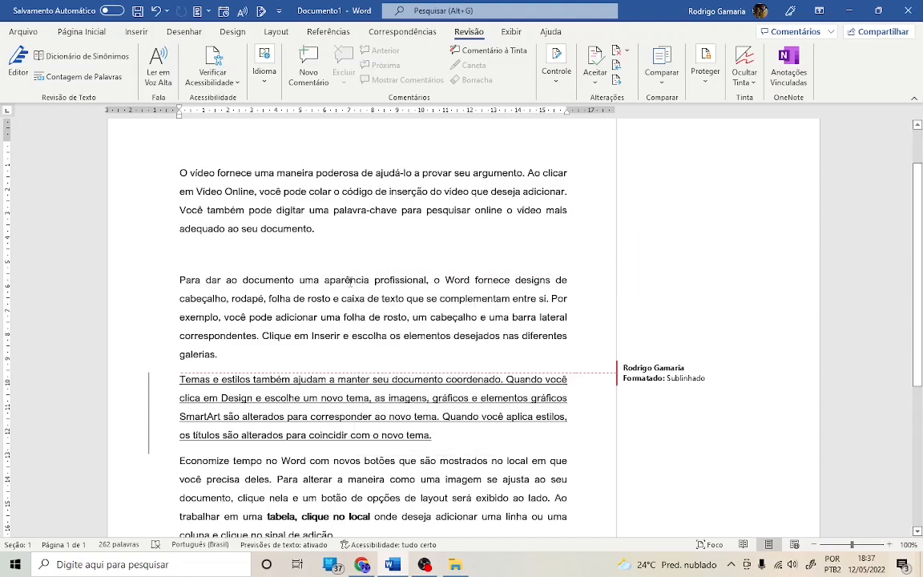
- Accept the underline formatting change on the third paragraph beginning "Temas e estilos"
{"action": "scroll", "coordinate": [392, 325], "scroll_direction": "down", "scroll_amount": 1}
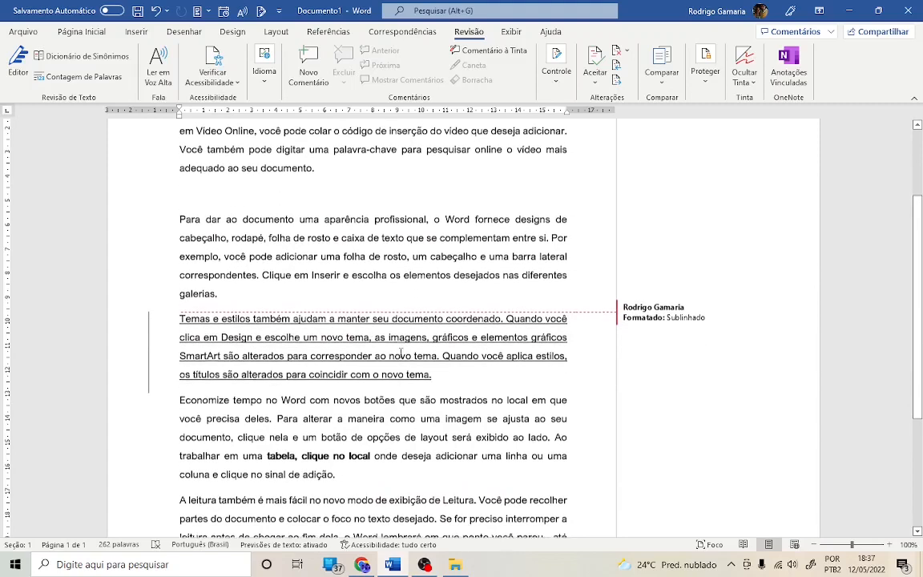
{"action": "left_click", "coordinate": [350, 337]}
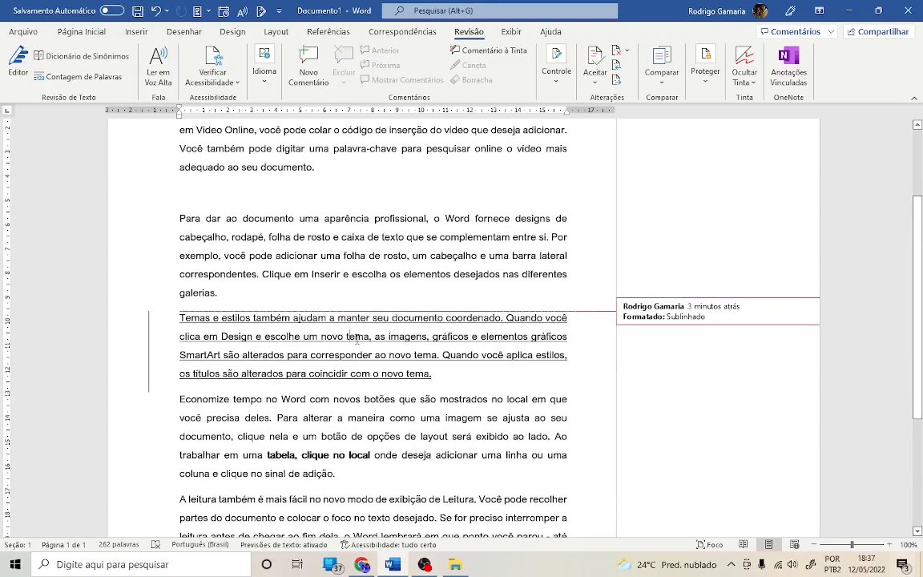
{"action": "right_click", "coordinate": [356, 338]}
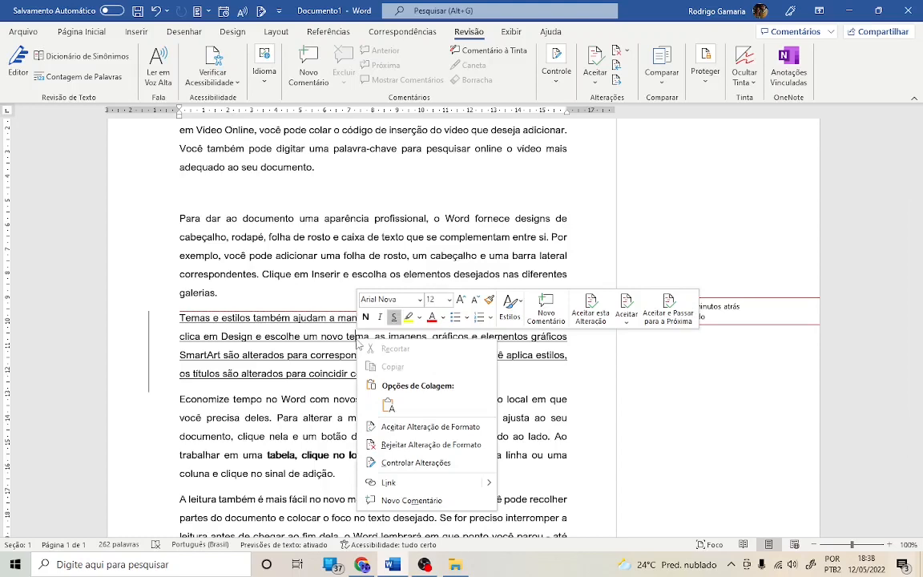
{"action": "left_click", "coordinate": [385, 426]}
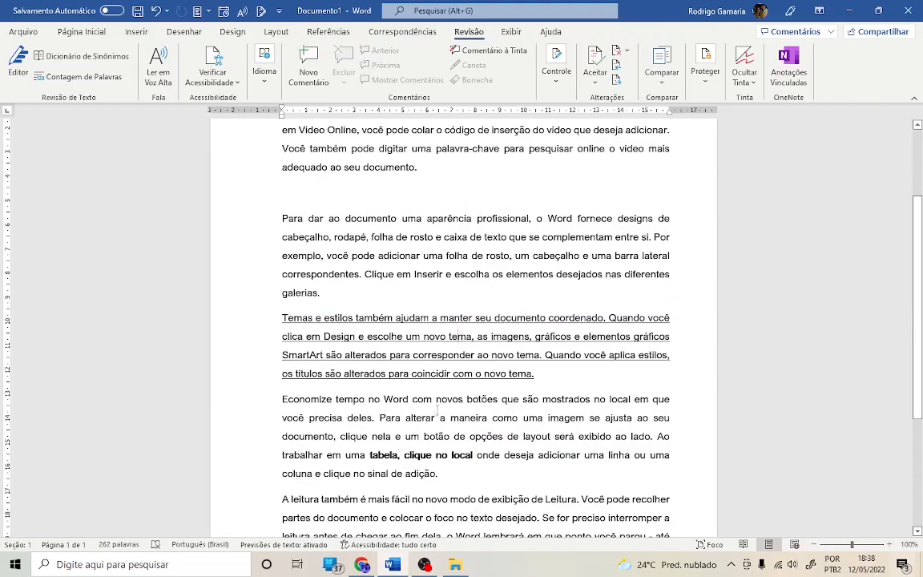
- Scroll through the document to review the remaining text and changes
{"action": "scroll", "coordinate": [401, 401], "scroll_direction": "up", "scroll_amount": 2}
{"action": "scroll", "coordinate": [446, 392], "scroll_direction": "down", "scroll_amount": 3}
{"action": "scroll", "coordinate": [446, 391], "scroll_direction": "down", "scroll_amount": 2}
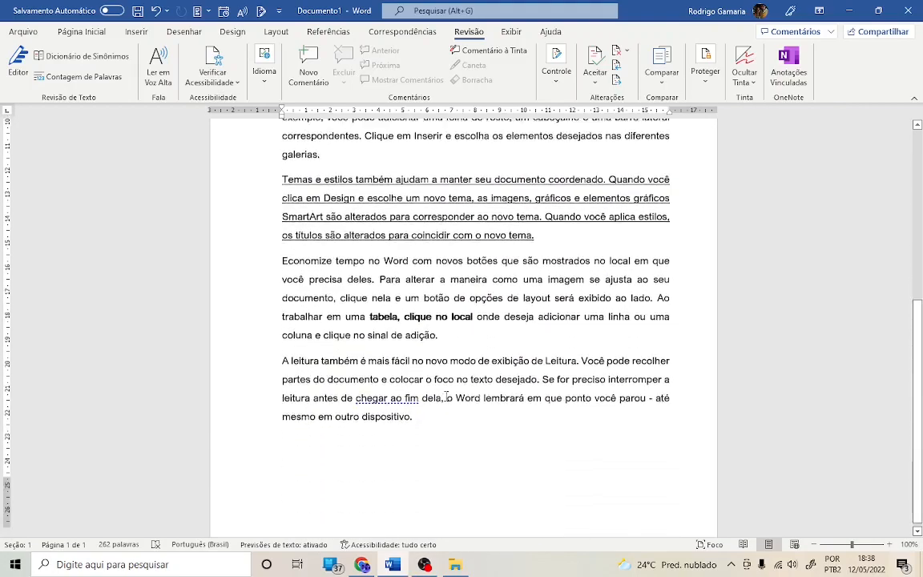
{"action": "scroll", "coordinate": [300, 314], "scroll_direction": "up", "scroll_amount": 5}
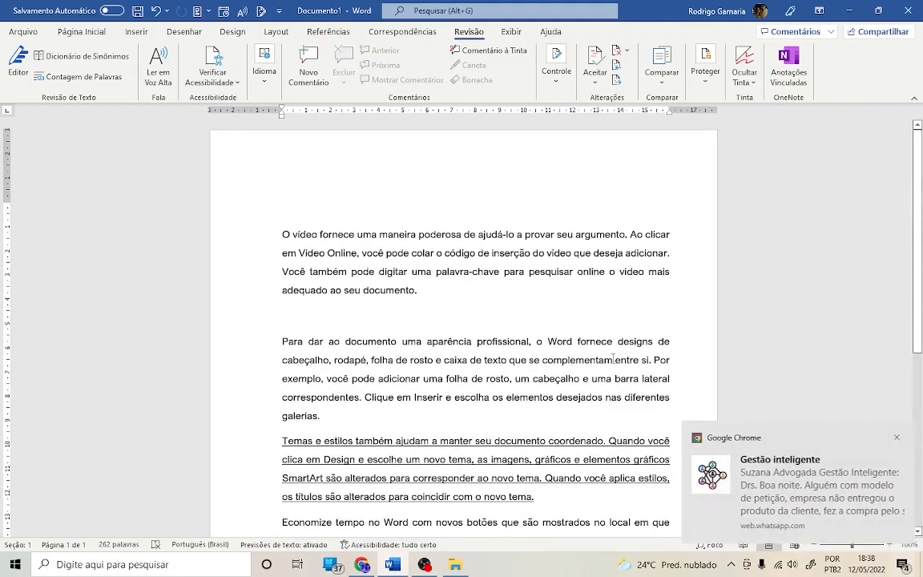
{"action": "scroll", "coordinate": [529, 301], "scroll_direction": "down", "scroll_amount": 3}
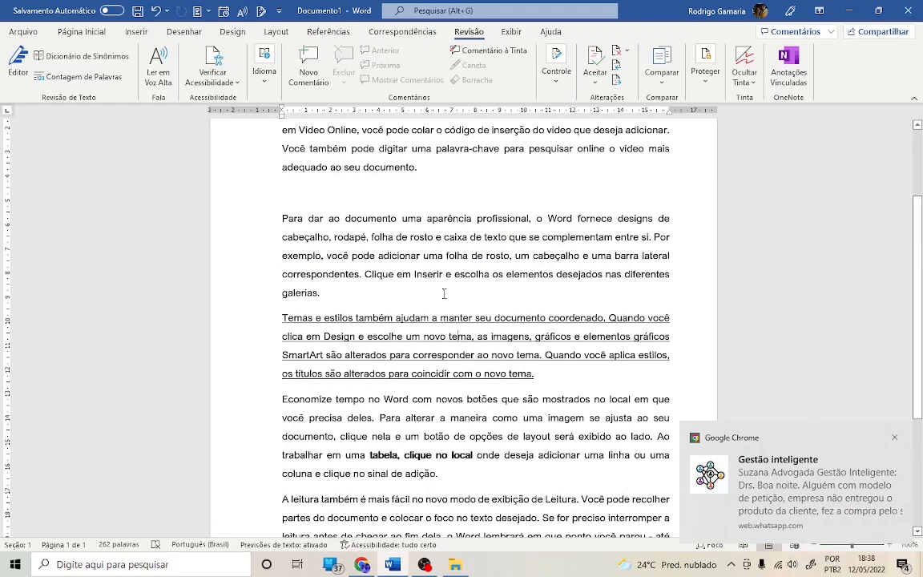
{"action": "scroll", "coordinate": [444, 294], "scroll_direction": "down", "scroll_amount": 4}
{"action": "scroll", "coordinate": [494, 351], "scroll_direction": "up", "scroll_amount": 5}
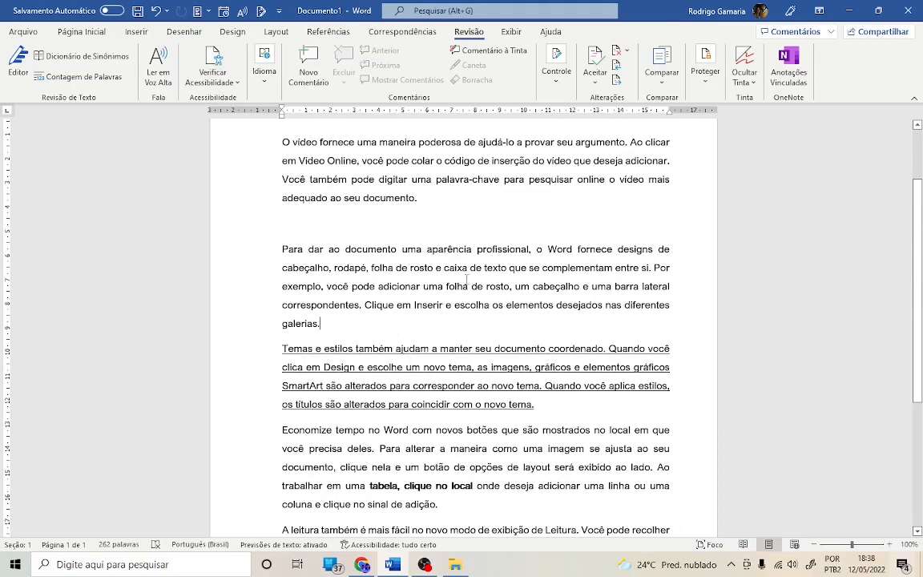
{"action": "scroll", "coordinate": [448, 403], "scroll_direction": "down", "scroll_amount": 4}
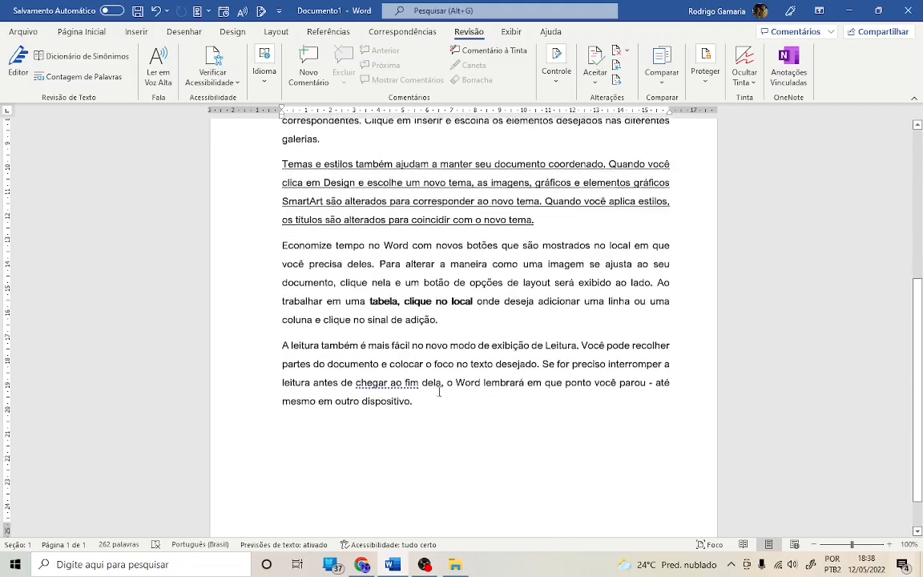
{"action": "scroll", "coordinate": [448, 403], "scroll_direction": "up", "scroll_amount": 4}
{"action": "scroll", "coordinate": [450, 403], "scroll_direction": "up", "scroll_amount": 2}
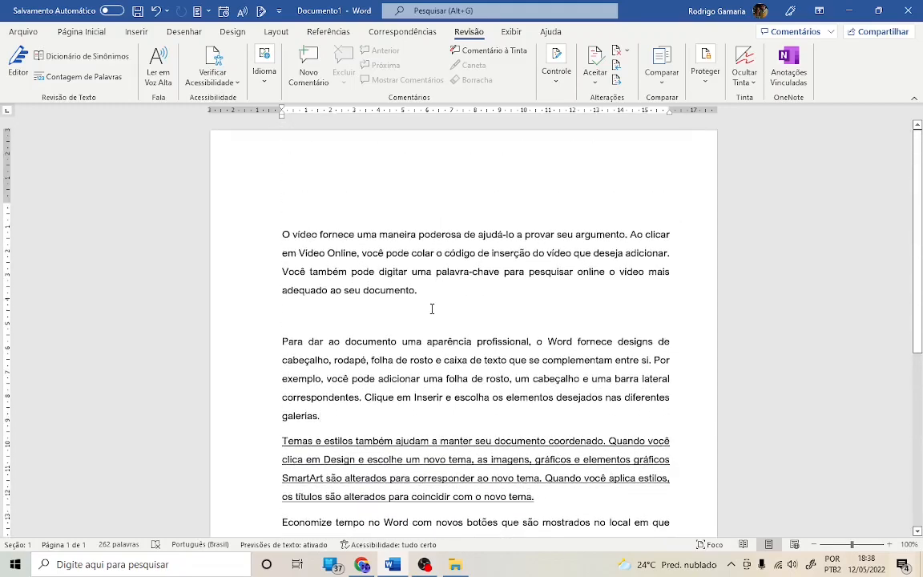
- Inspect the Accept and Reject change options and the markup display setting
{"action": "left_click", "coordinate": [596, 83]}
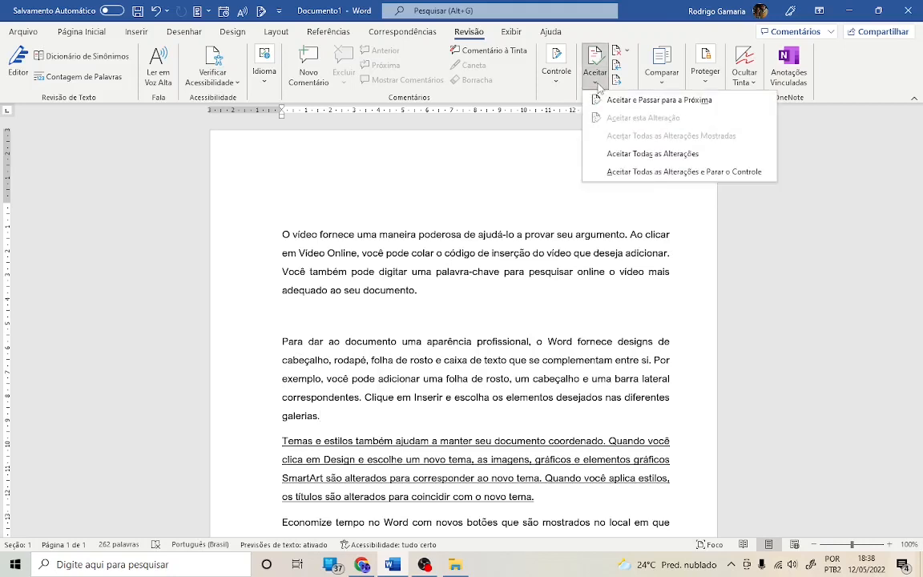
{"action": "left_click", "coordinate": [553, 80]}
{"action": "left_click", "coordinate": [556, 76]}
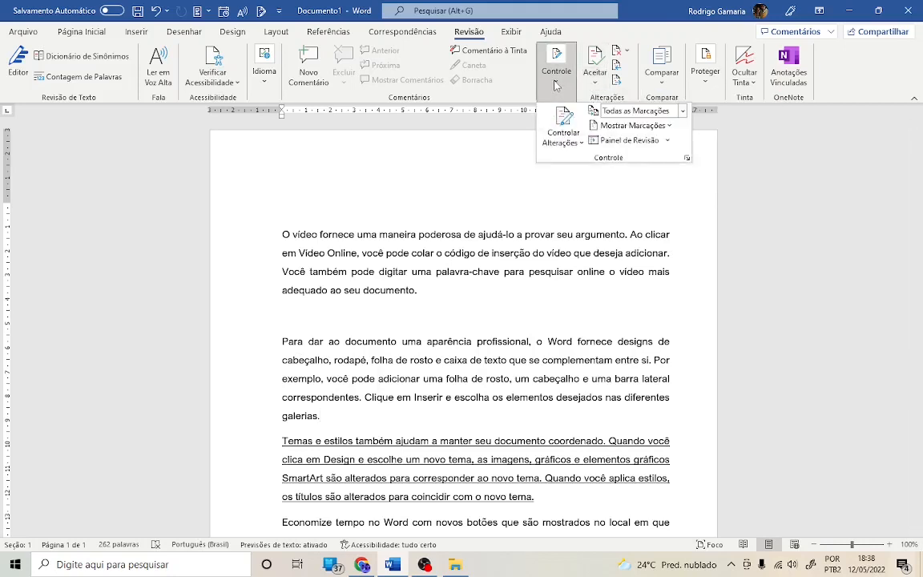
{"action": "left_click", "coordinate": [555, 84]}
{"action": "left_click", "coordinate": [596, 83]}
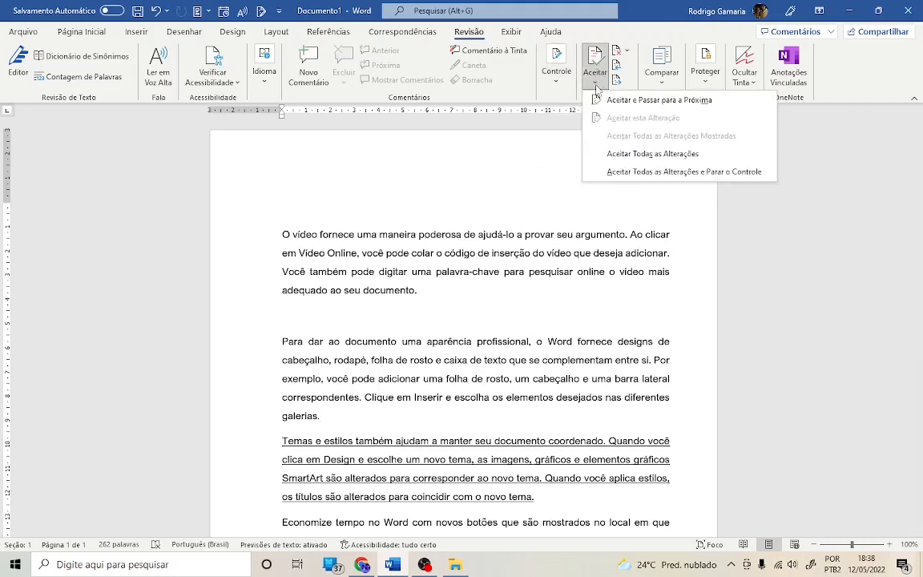
{"action": "left_click", "coordinate": [596, 84]}
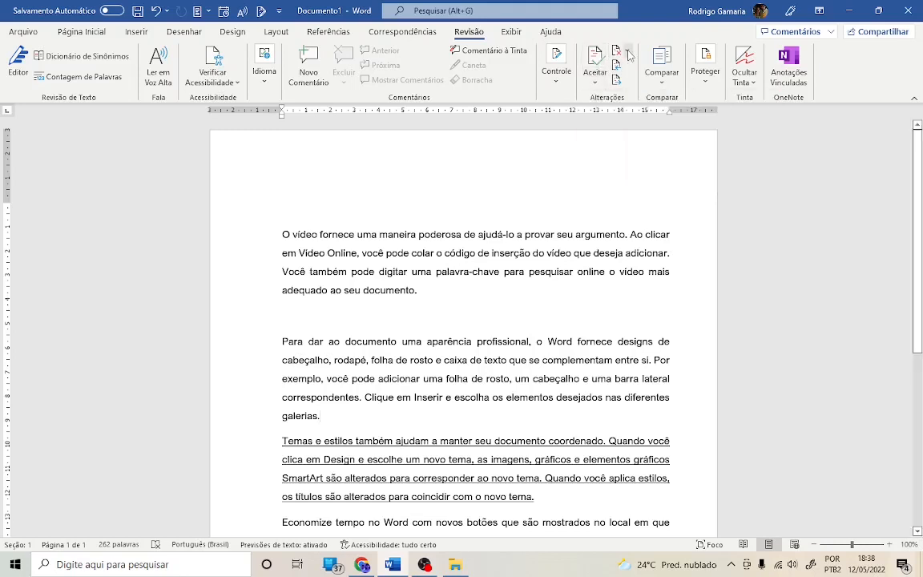
{"action": "left_click", "coordinate": [627, 52]}
{"action": "left_click", "coordinate": [627, 51]}
{"action": "right_click", "coordinate": [446, 255]}
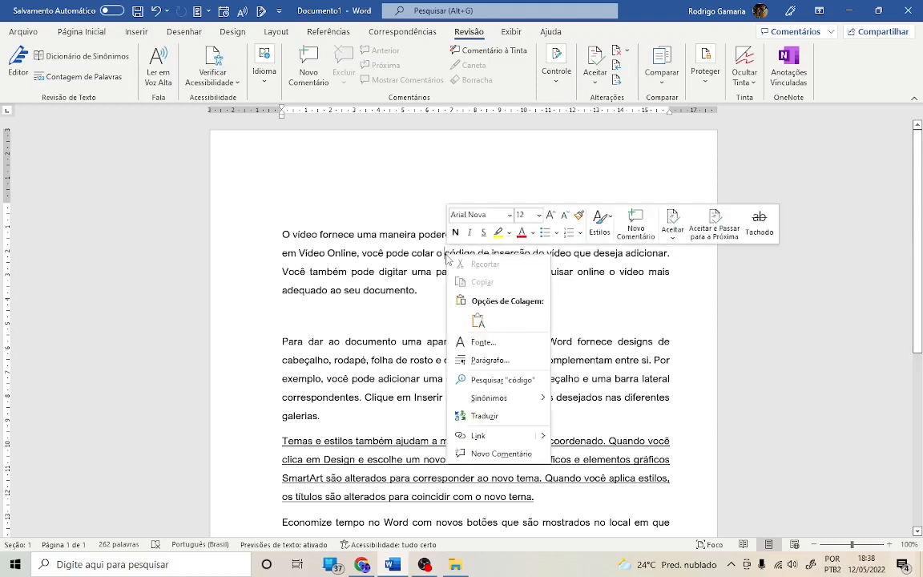
{"action": "key", "text": "Escape"}
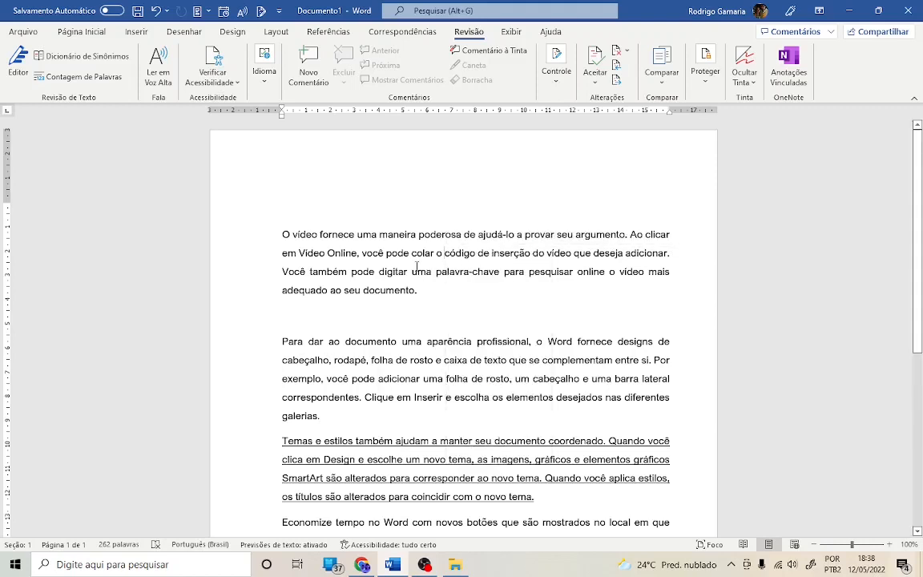
{"action": "left_click", "coordinate": [448, 298]}
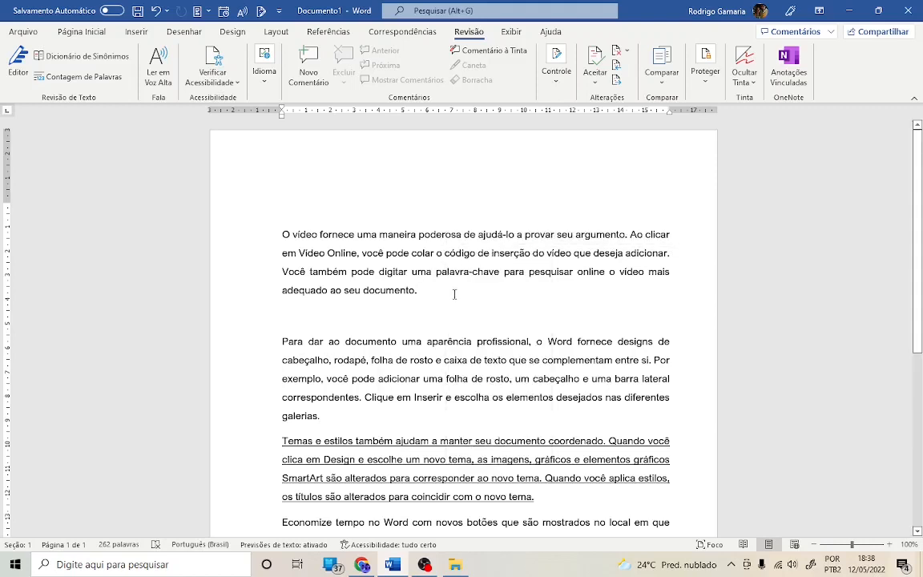